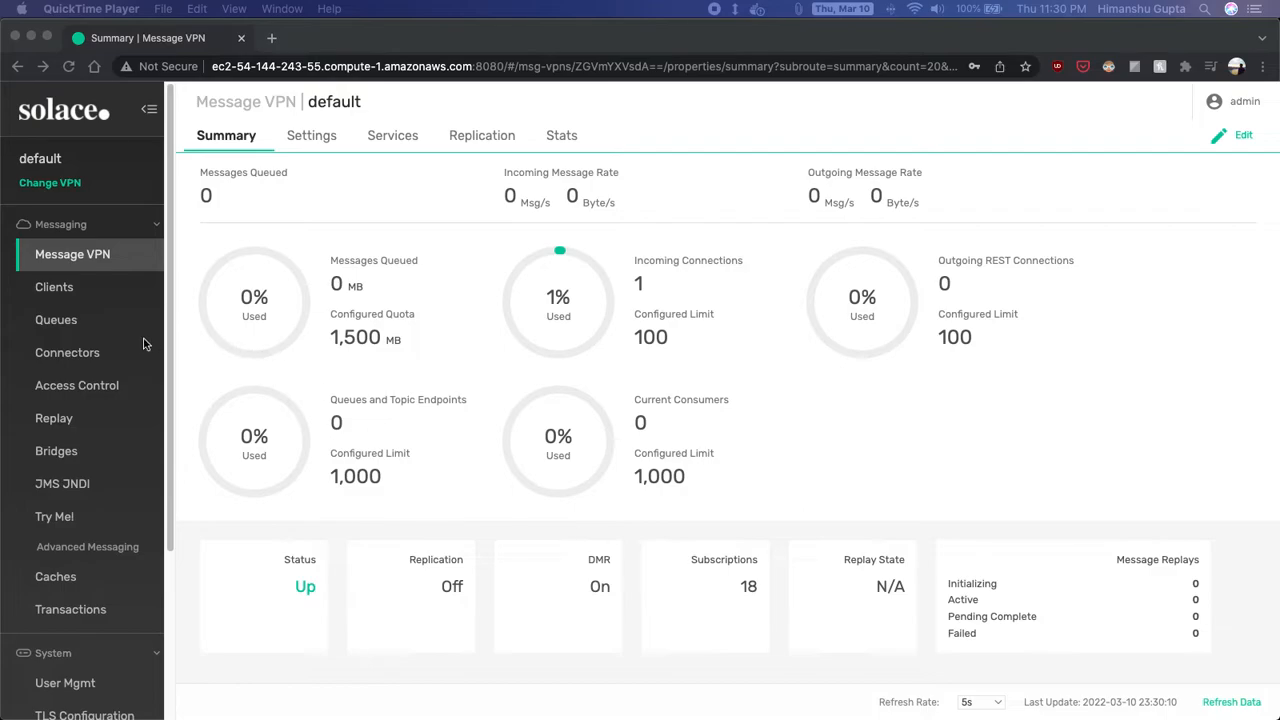
- Create queue q1 and apply its default settings: Exclusive access and 5,000 MB quota
click(80, 328)
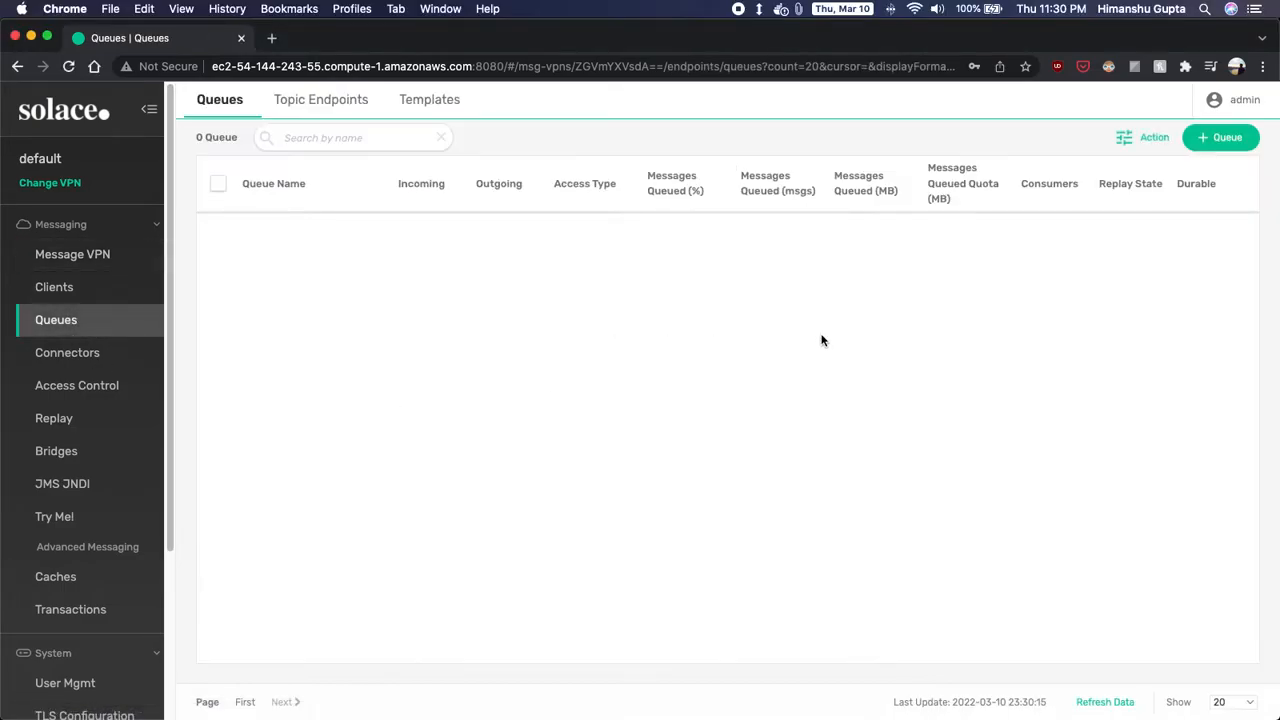
click(1232, 137)
text(q1)
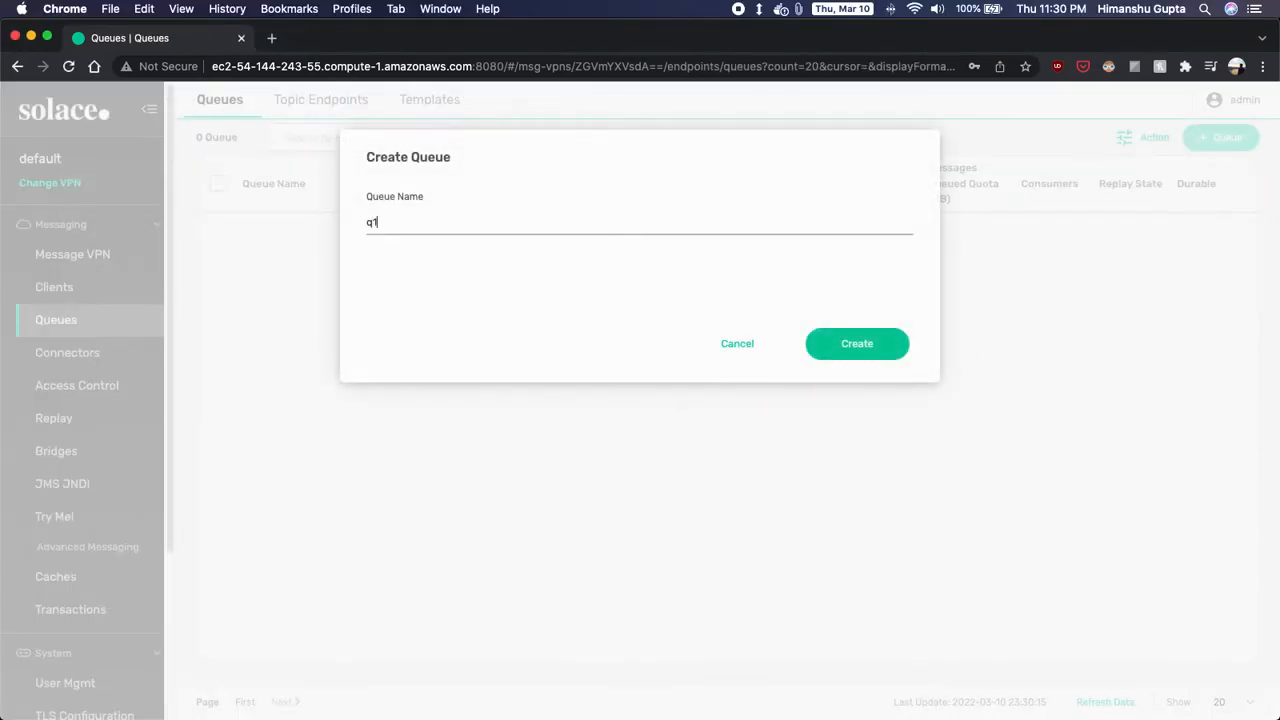
click(840, 357)
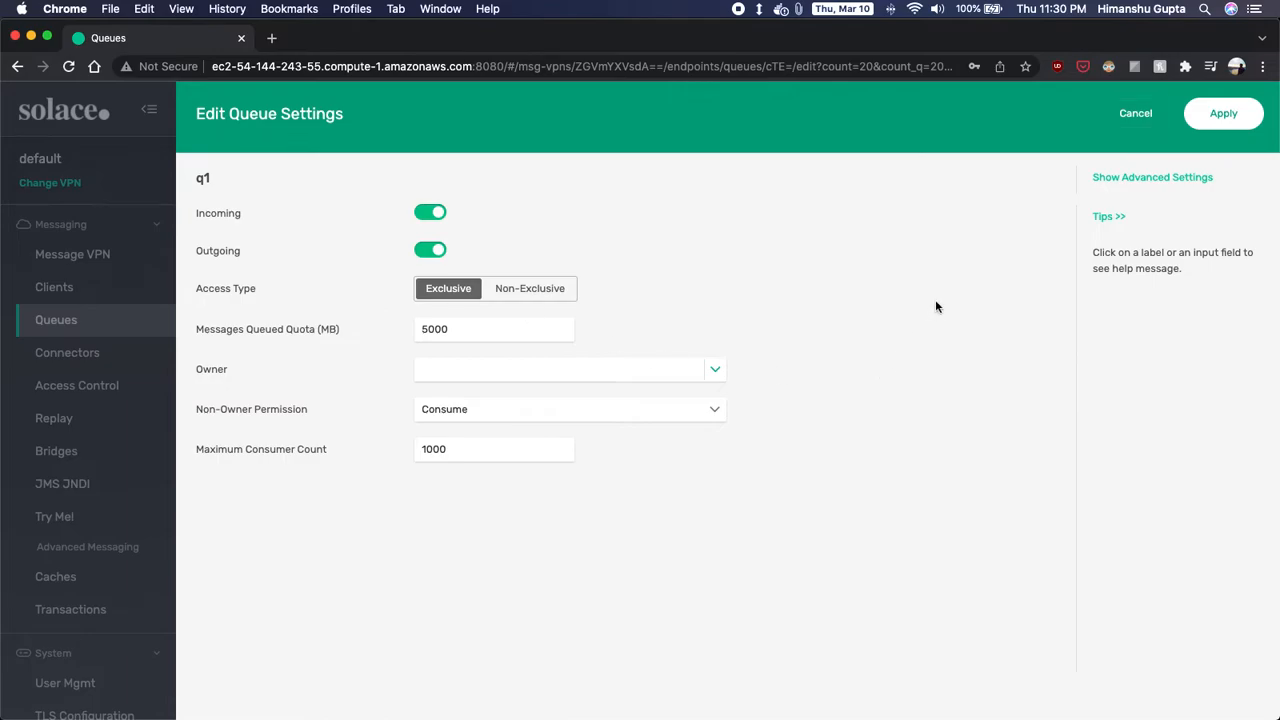
click(1203, 114)
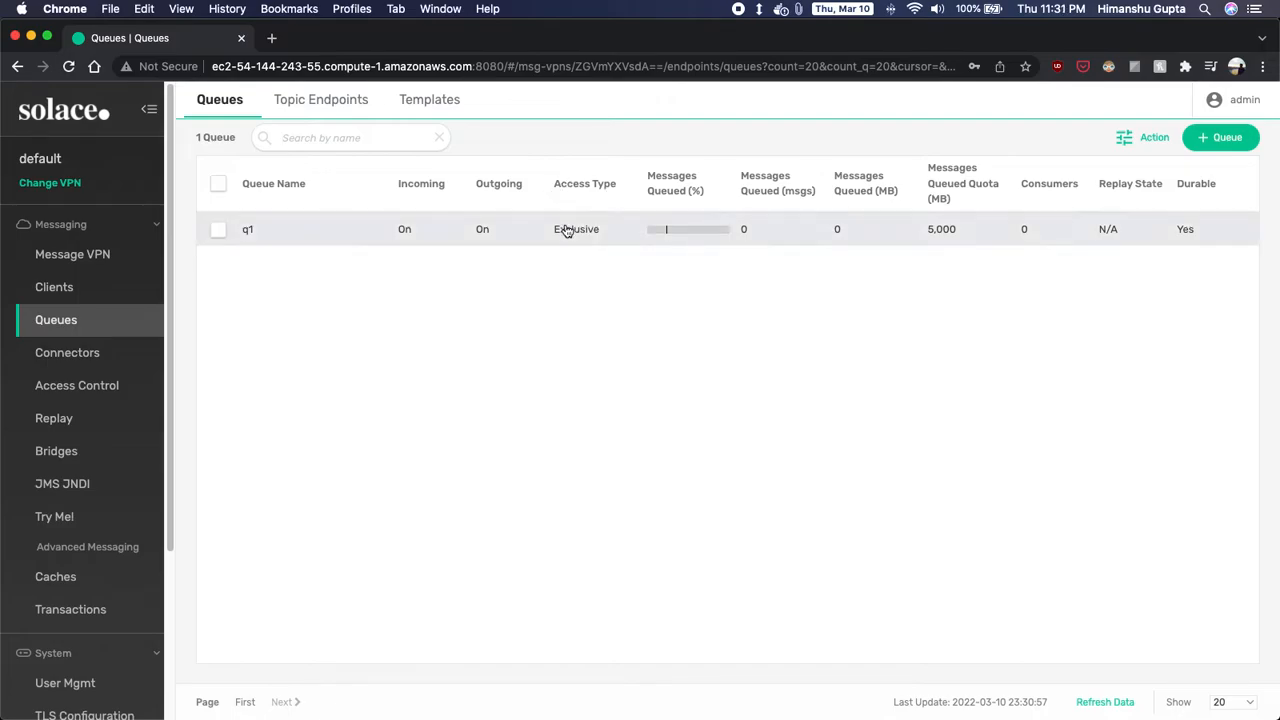
- Add the topic subscription EQ/US/> to queue q1, then return to the queue list
click(284, 230)
click(440, 140)
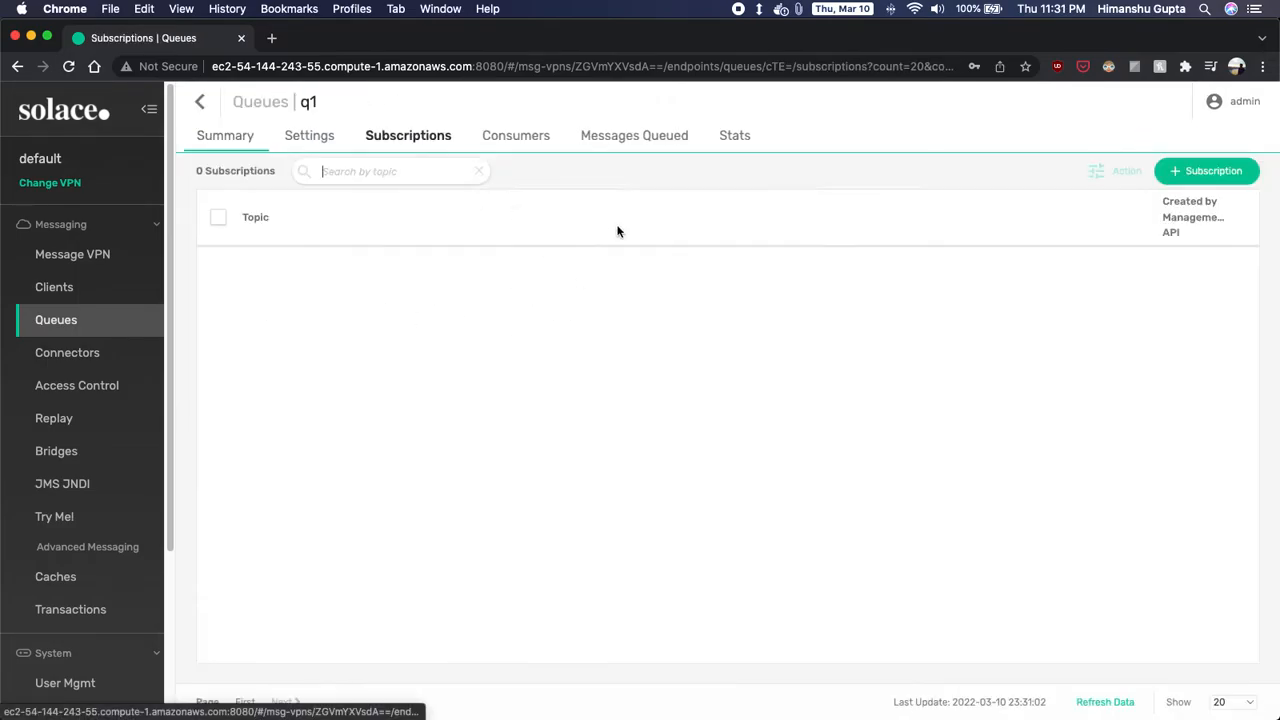
click(1205, 170)
text(EQ/US/)
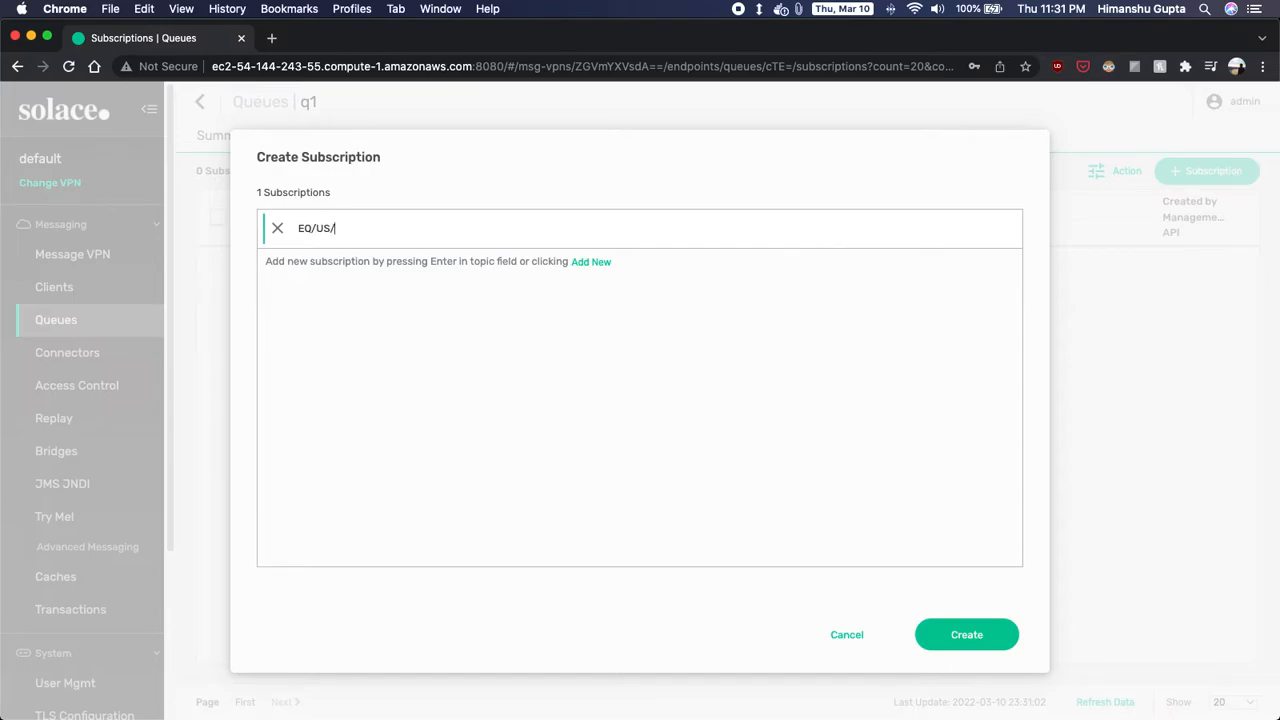
click(963, 637)
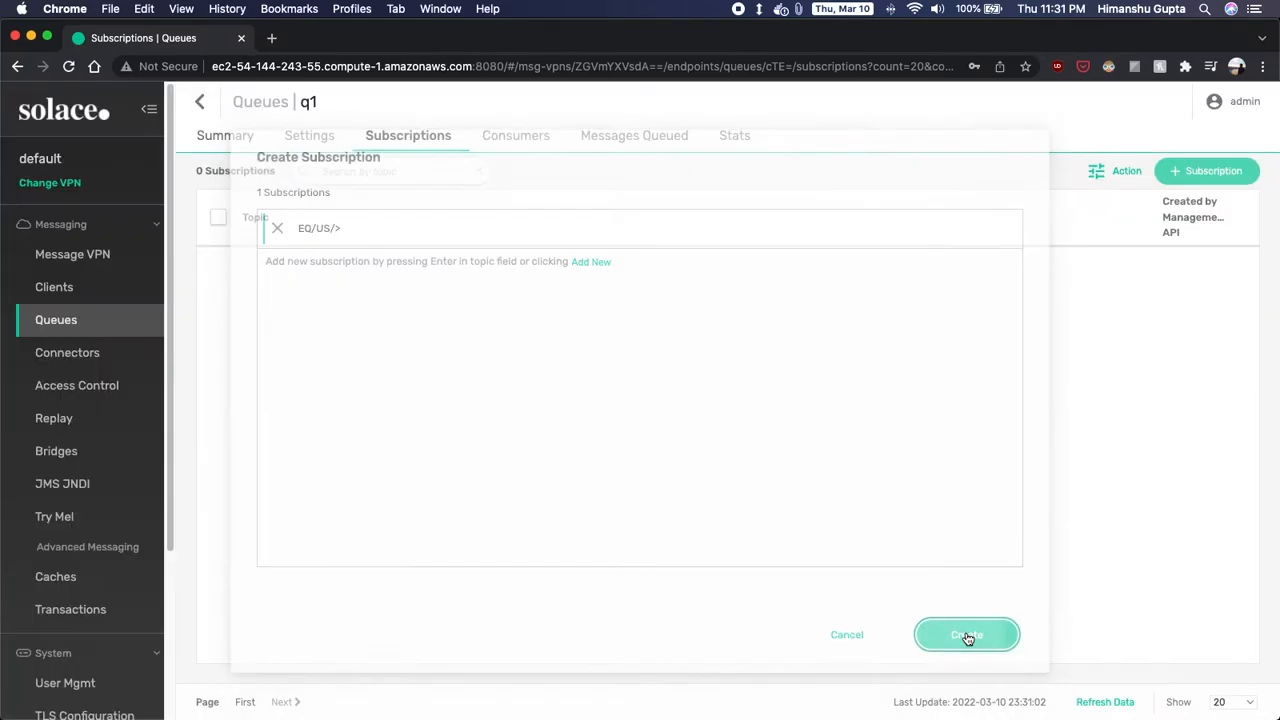
click(200, 102)
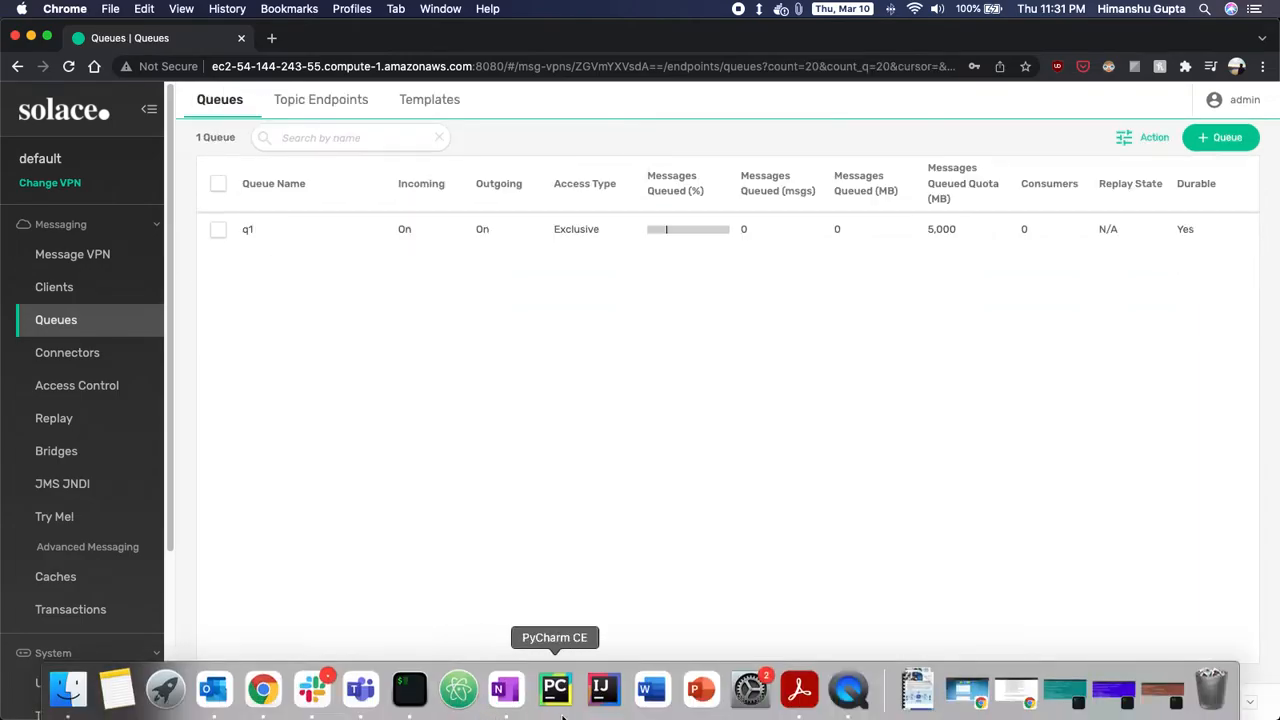
click(409, 688)
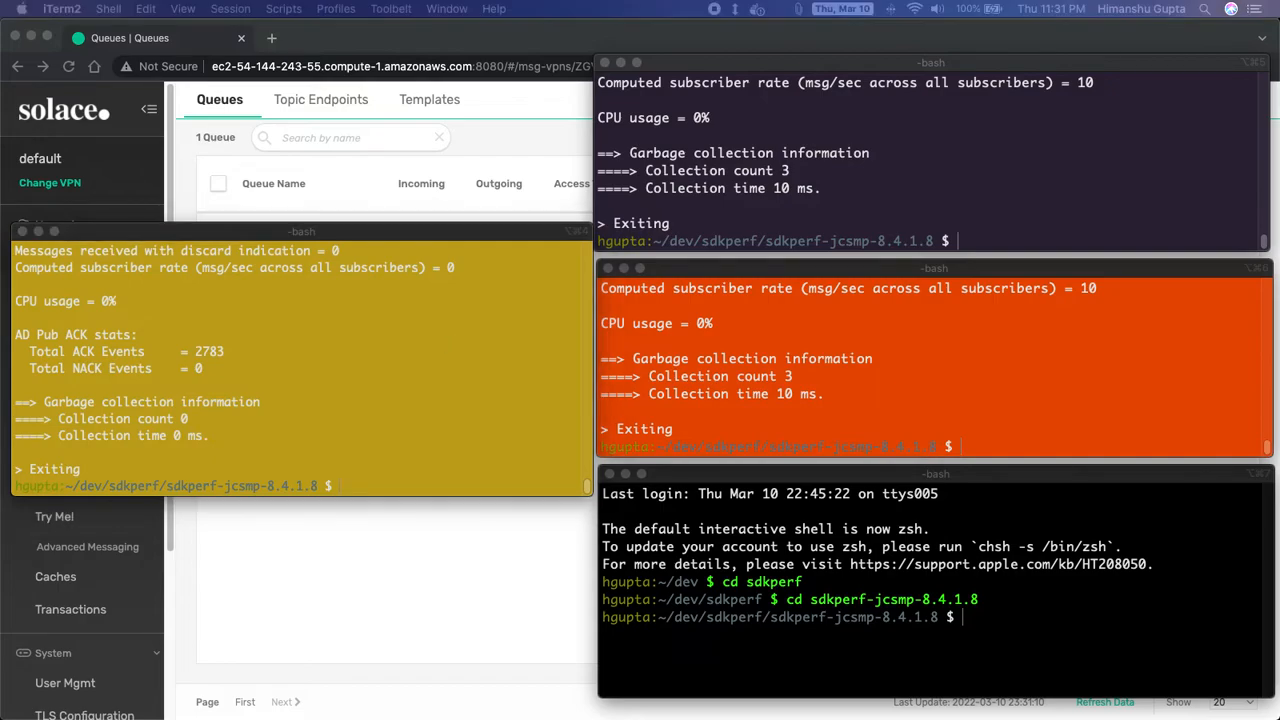
- Clear the top-right and orange terminals with the clear command
click(880, 224)
text(clear)
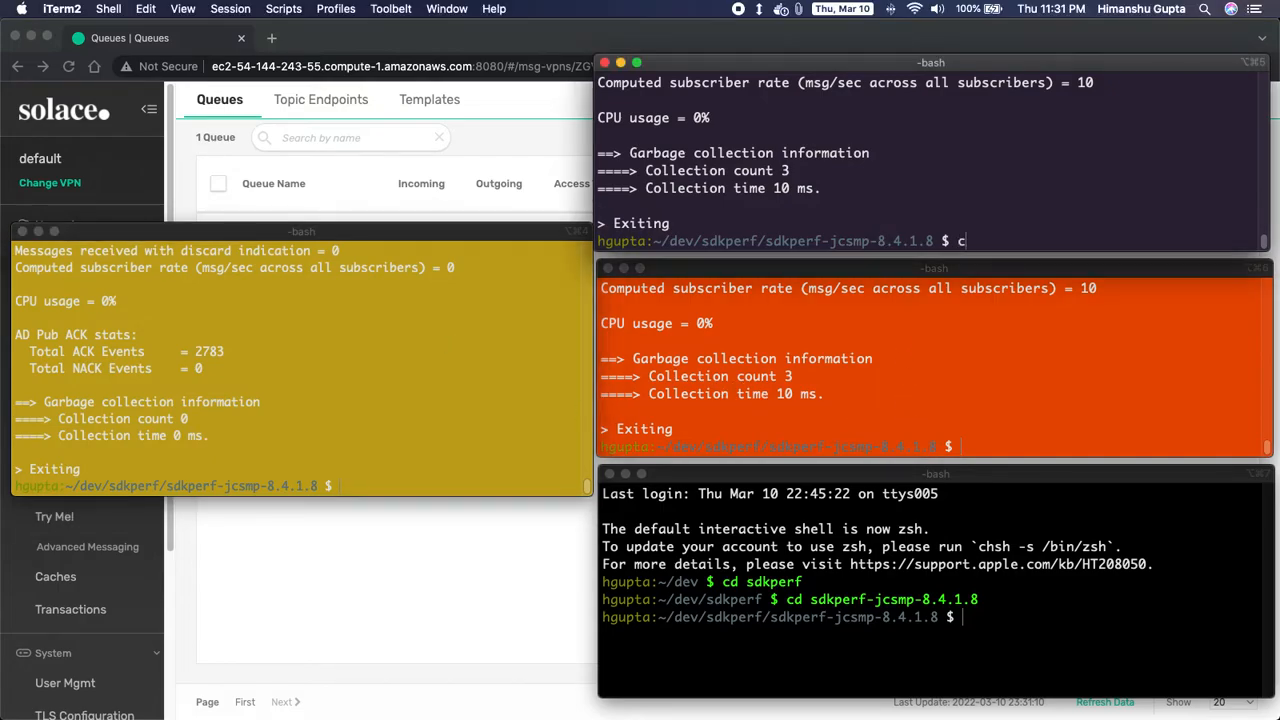
key(Return)
click(956, 388)
text(clear)
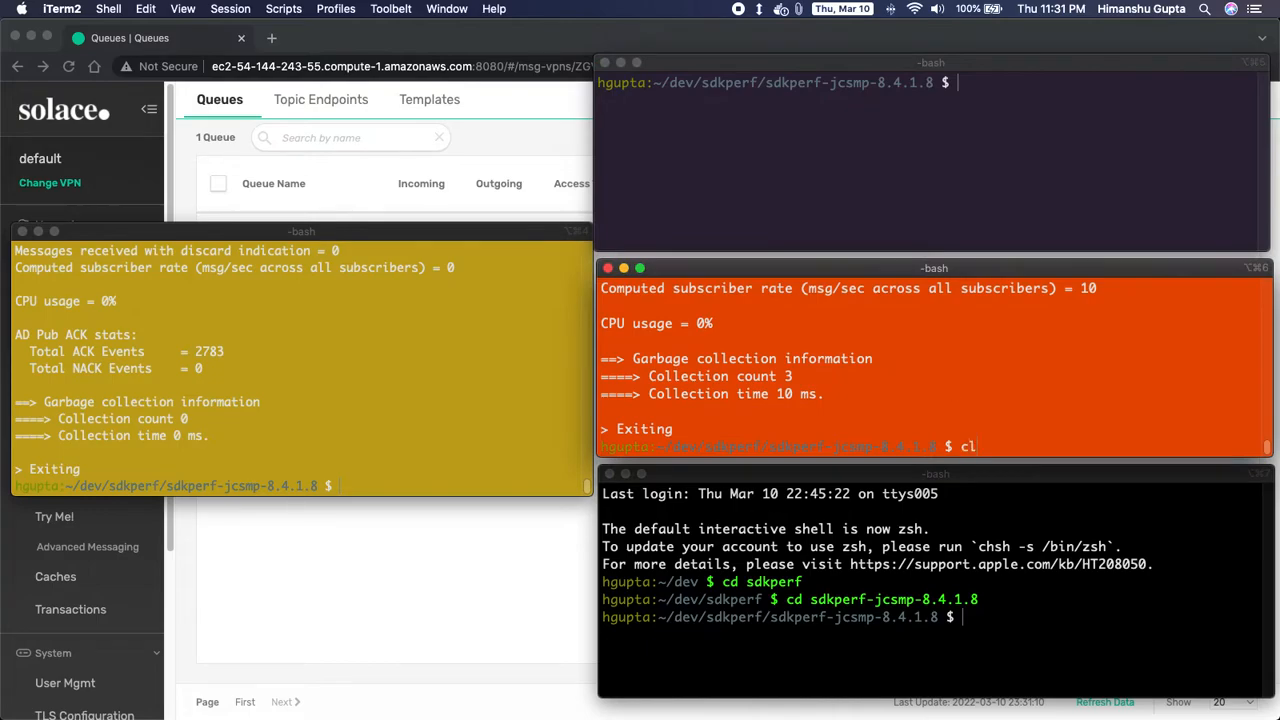
key(Return)
- Clear the bottom and yellow terminals with the clear command
click(992, 588)
text(clear)
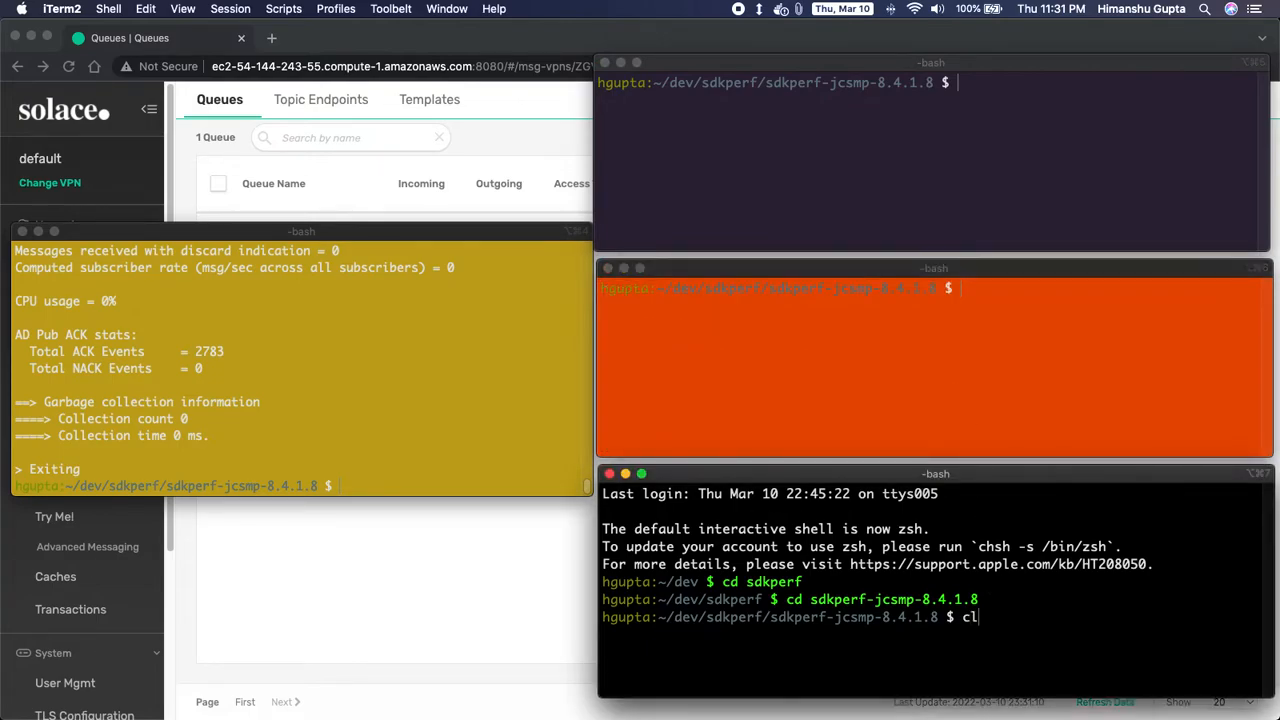
key(Return)
click(410, 413)
text(cl)
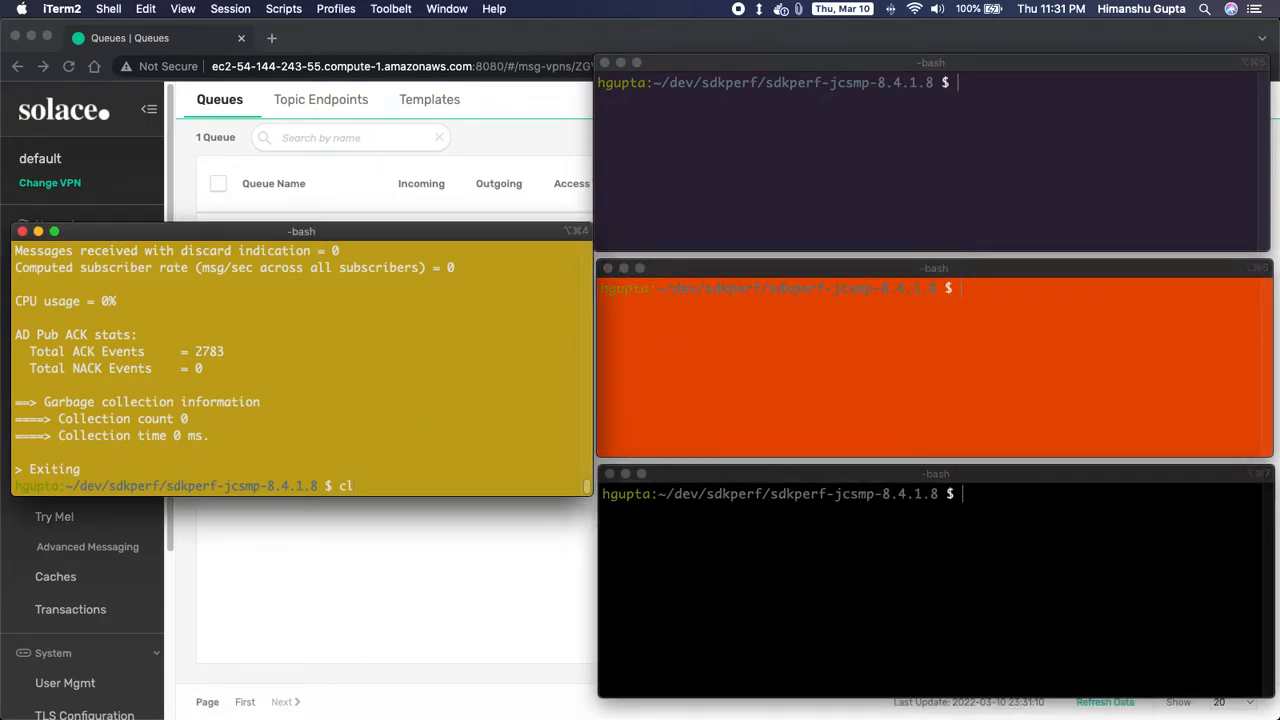
text(ear)
key(Return)
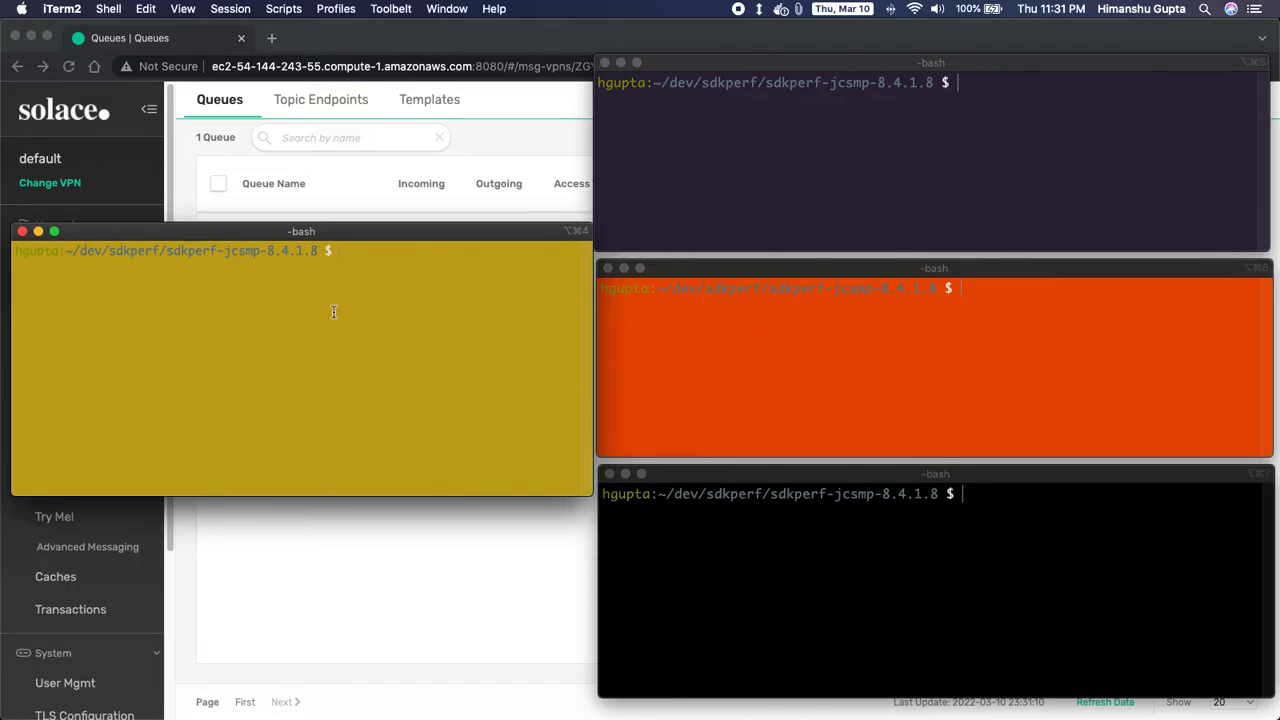
key(super+Tab)
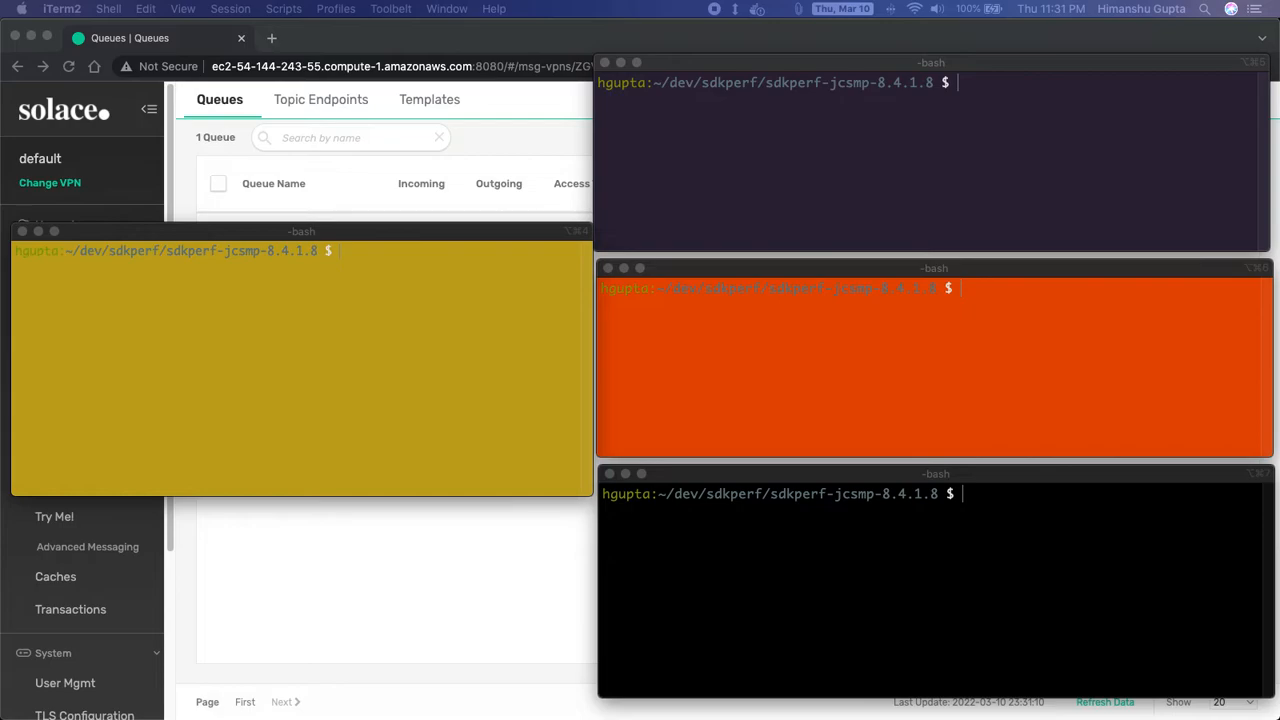
click(705, 204)
- Start sdkperf_java.sh consumers with -sql=q1 in the top-right, orange and bottom terminals
text(bash sdkperf_java.sh -sql=q1 -cip=ec2-54-144-243-55.compute-1.amazonaws.com:55555 -cu=demo@default -cp=demo -md -rc 5)
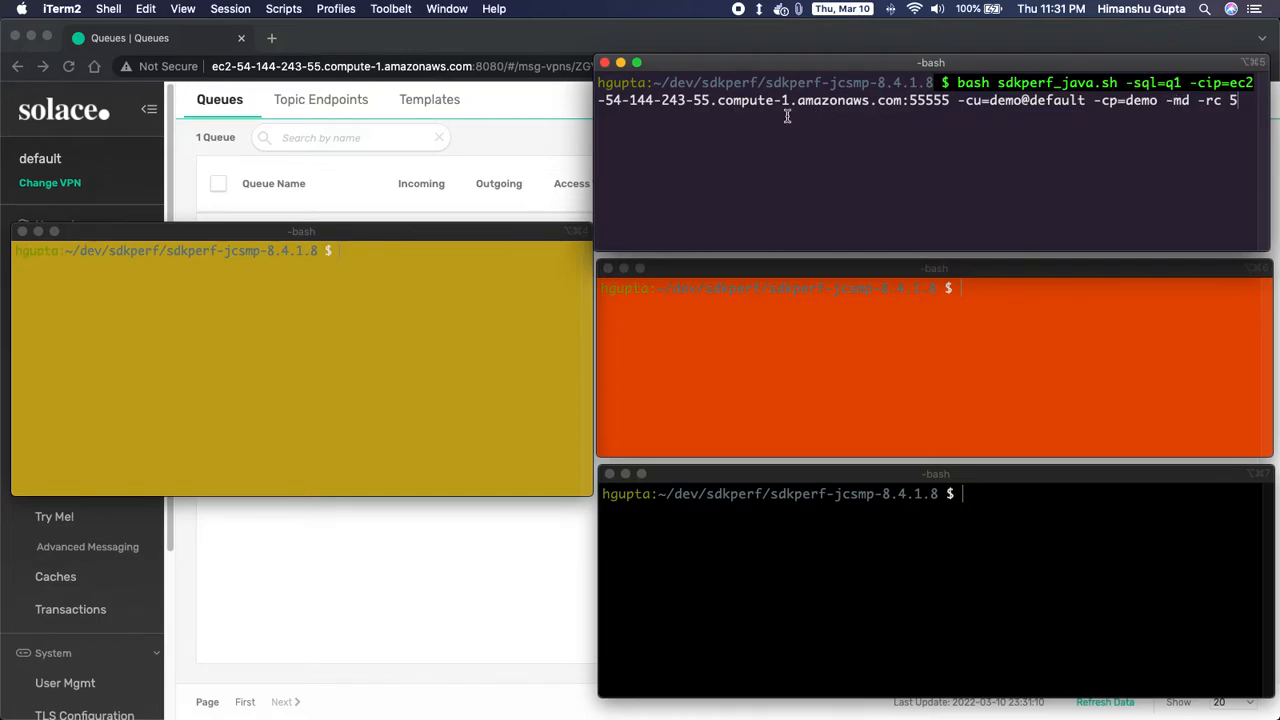
key(Return)
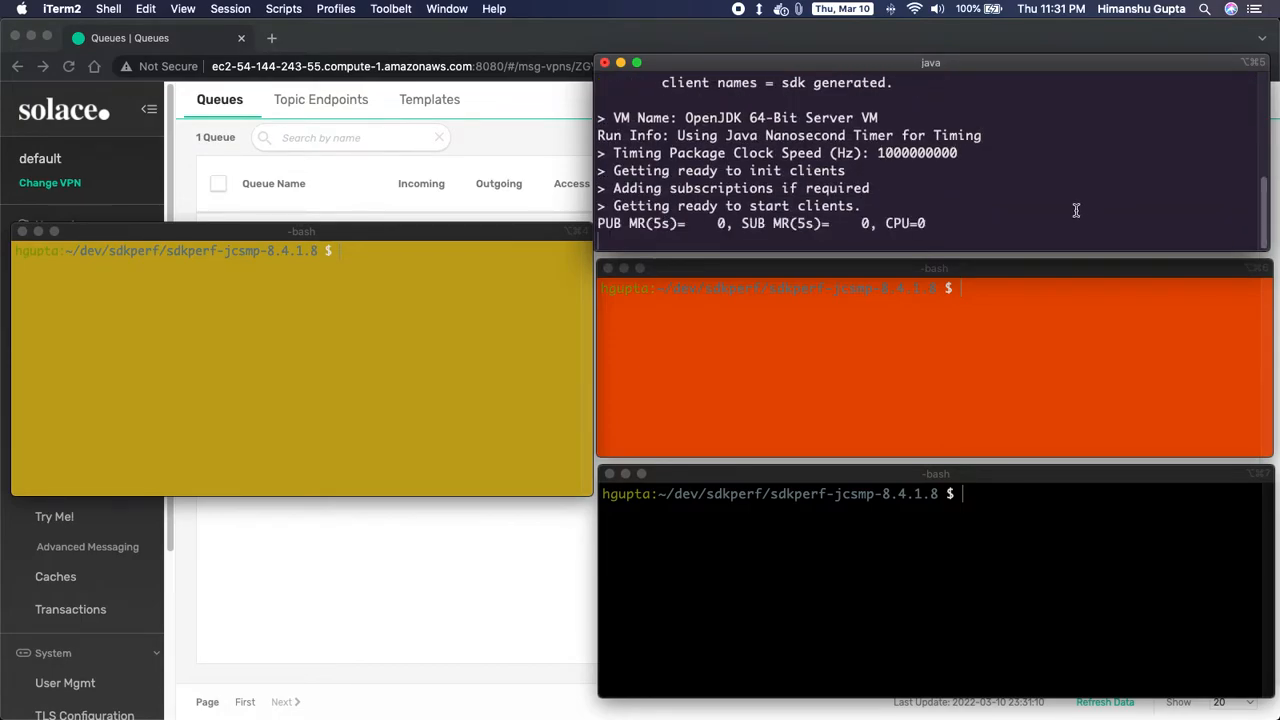
click(905, 375)
text(bash sdkperf_java.sh -sql=q1 -cip=ec2-54-144-243-55.compute-1.amazonaws.com:55555 -cu=demo@default -cp=demo -md -rc 5)
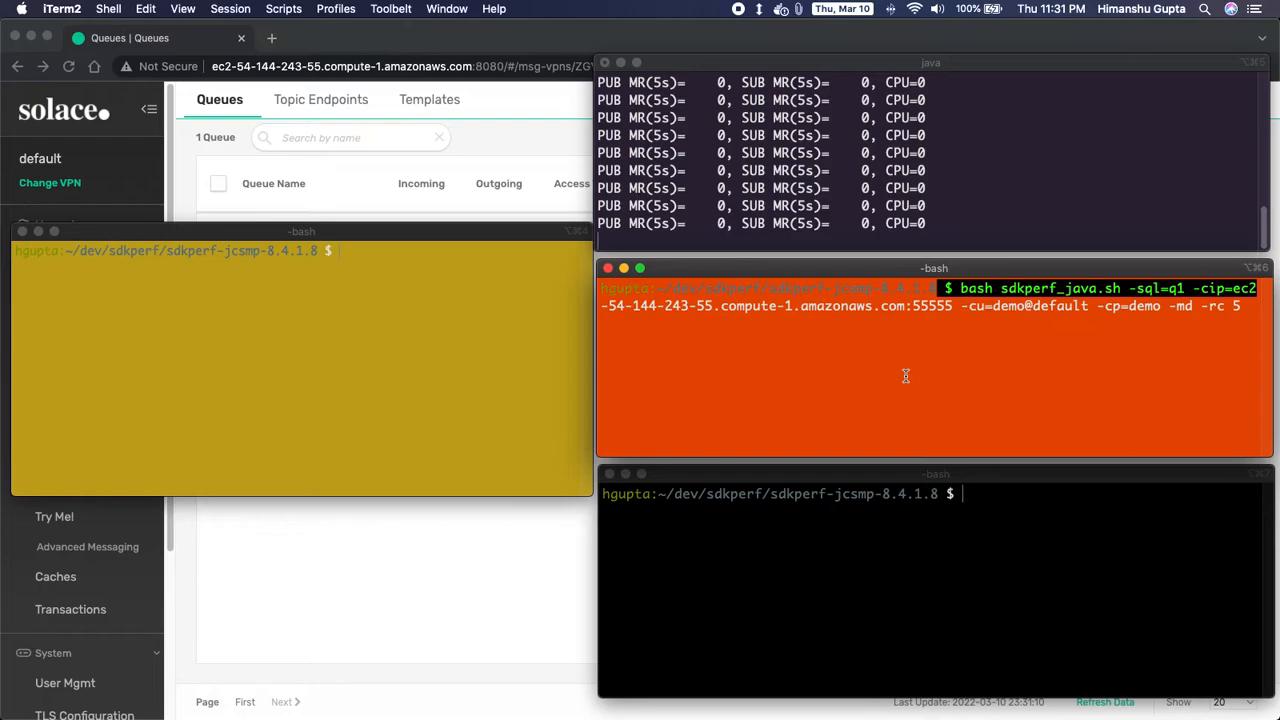
key(Return)
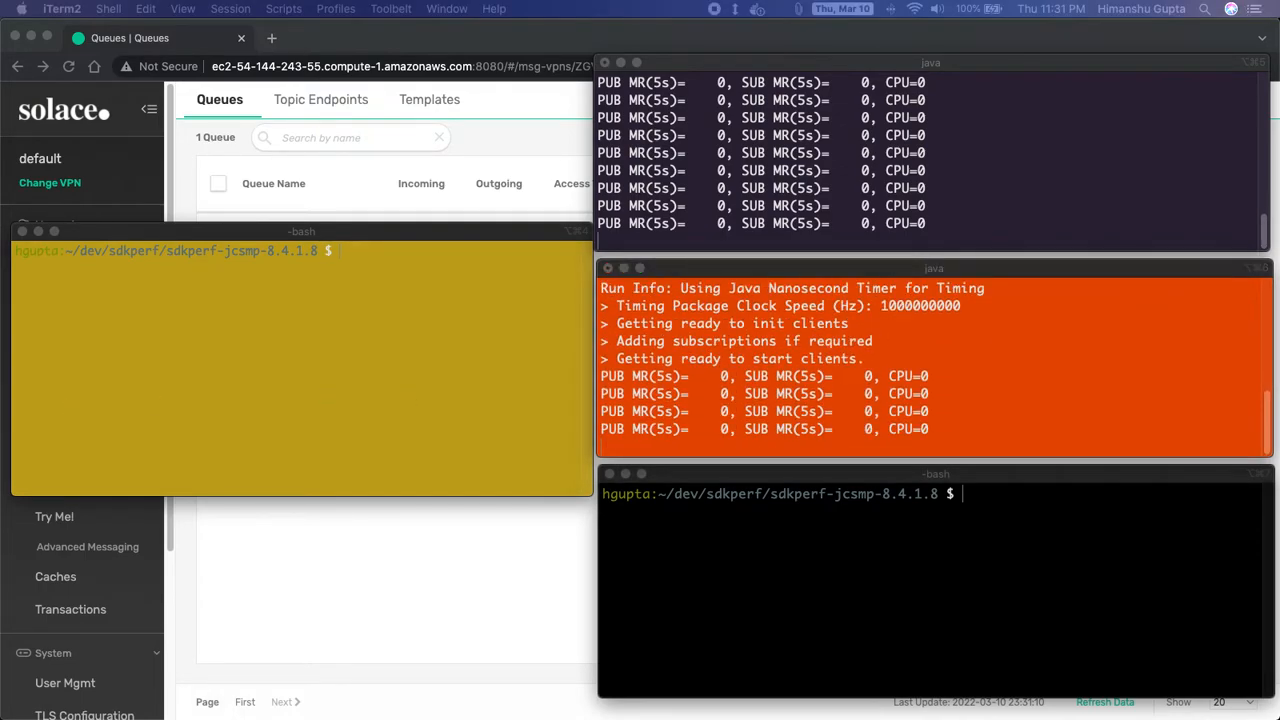
click(818, 556)
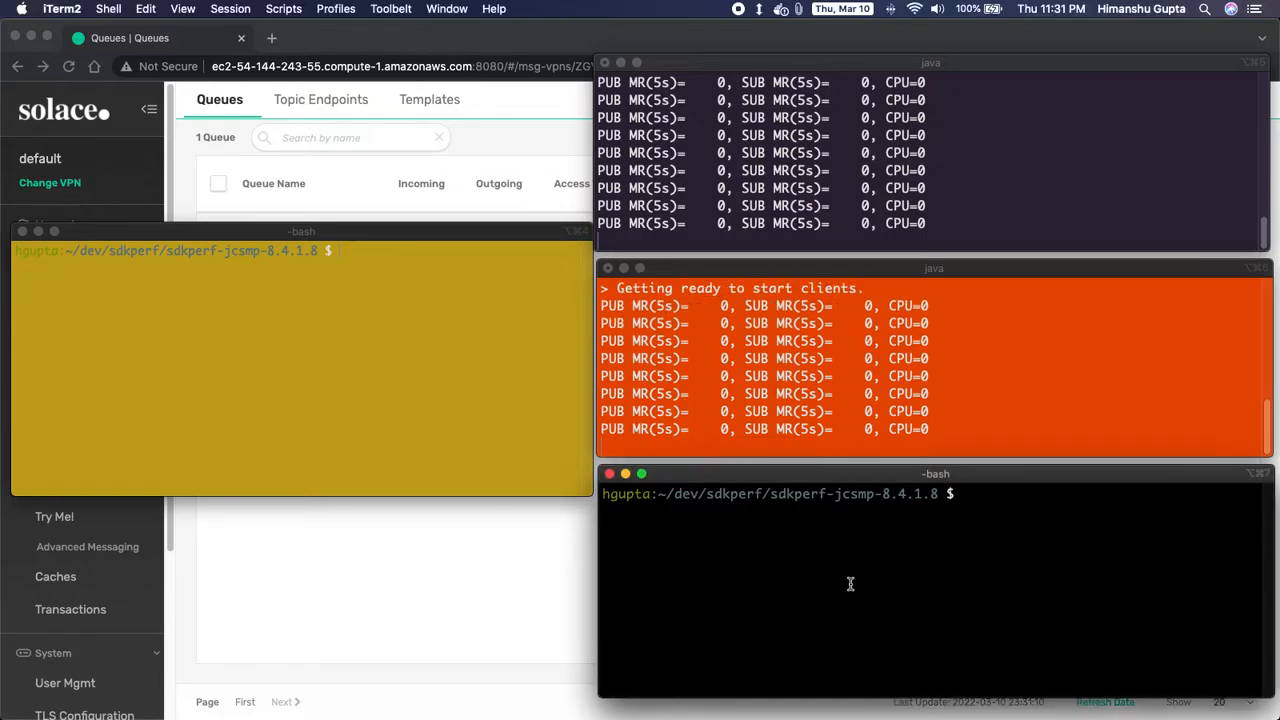
text(bash sdkperf_java.sh -sql=q1 -cip=ec2-54-144-243-55.compute-1.amazonaws.com:55555 -cu=demo@default -cp=demo -md -rc 5)
key(Return)
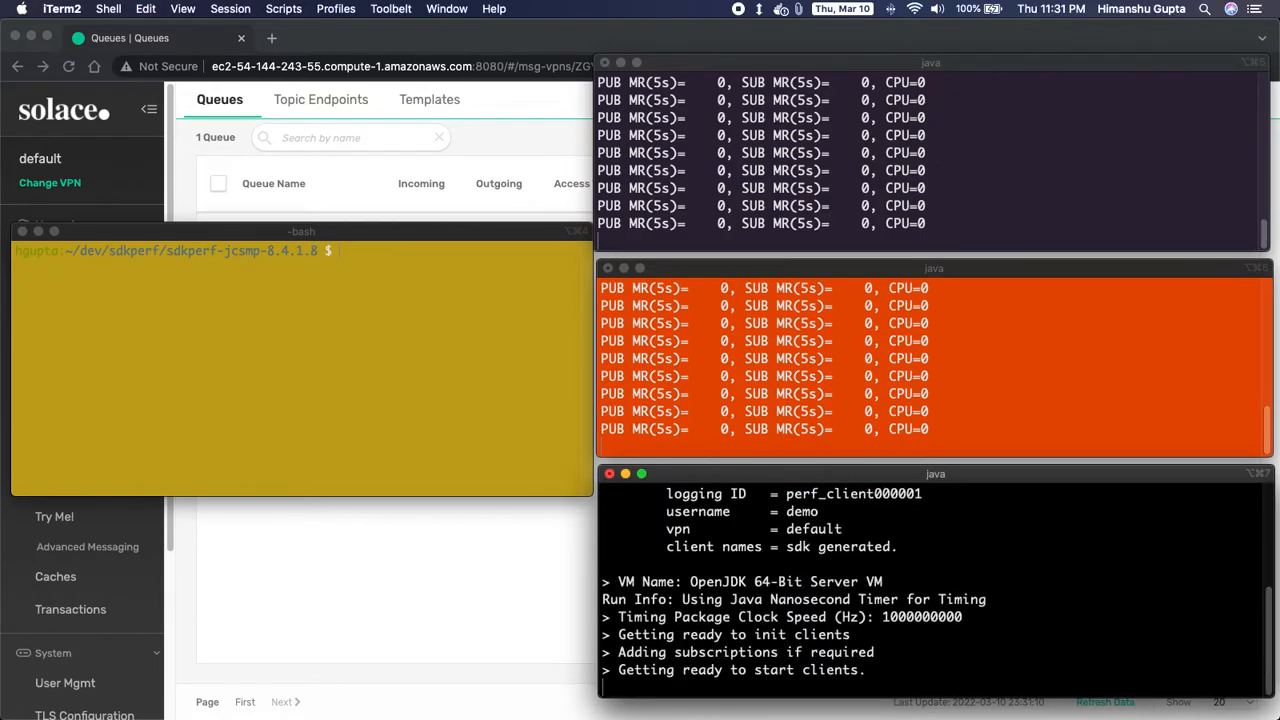
click(522, 587)
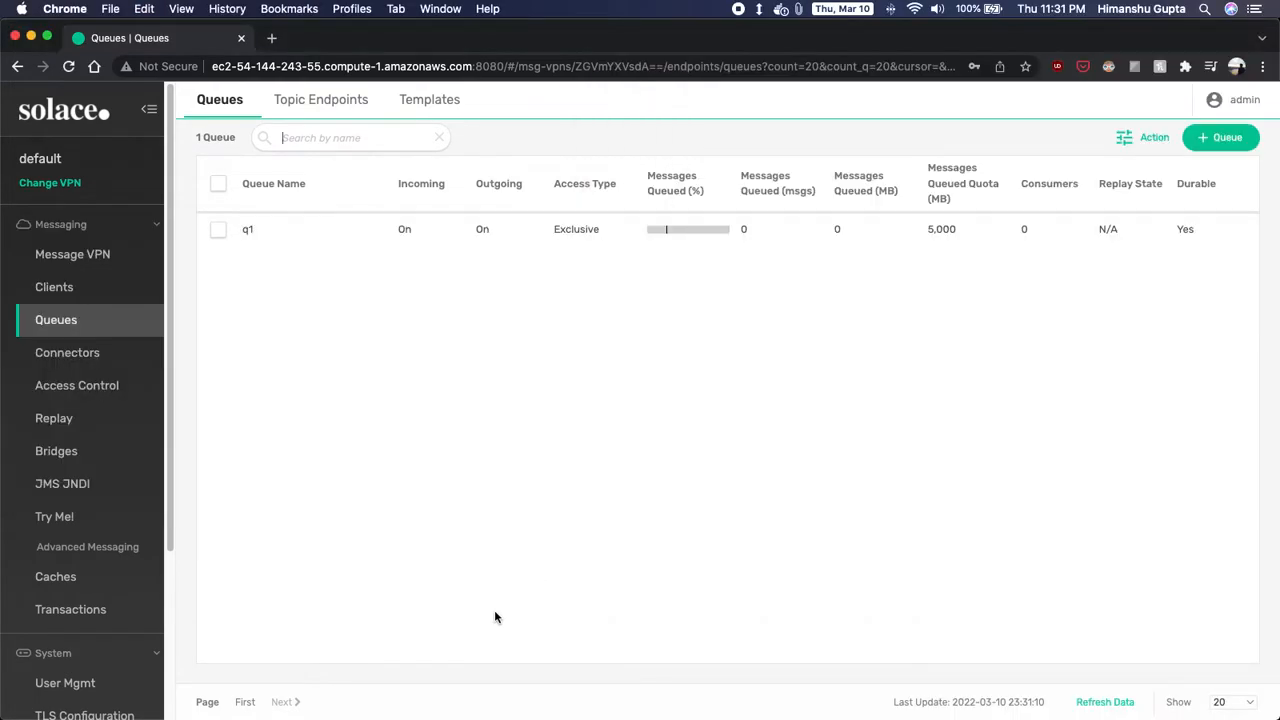
- Check that q1's Consumers page lists three bound consumers, then return to the queue list
click(266, 229)
click(524, 141)
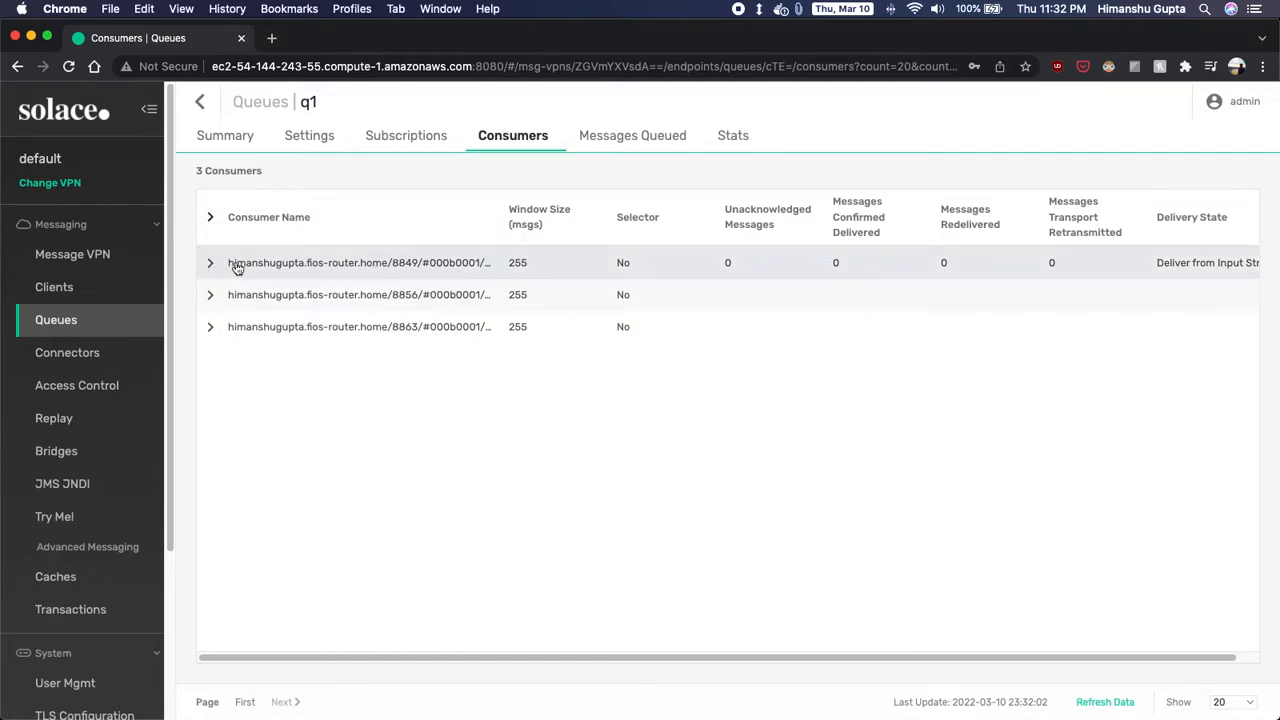
drag(806, 657, 731, 665)
click(199, 101)
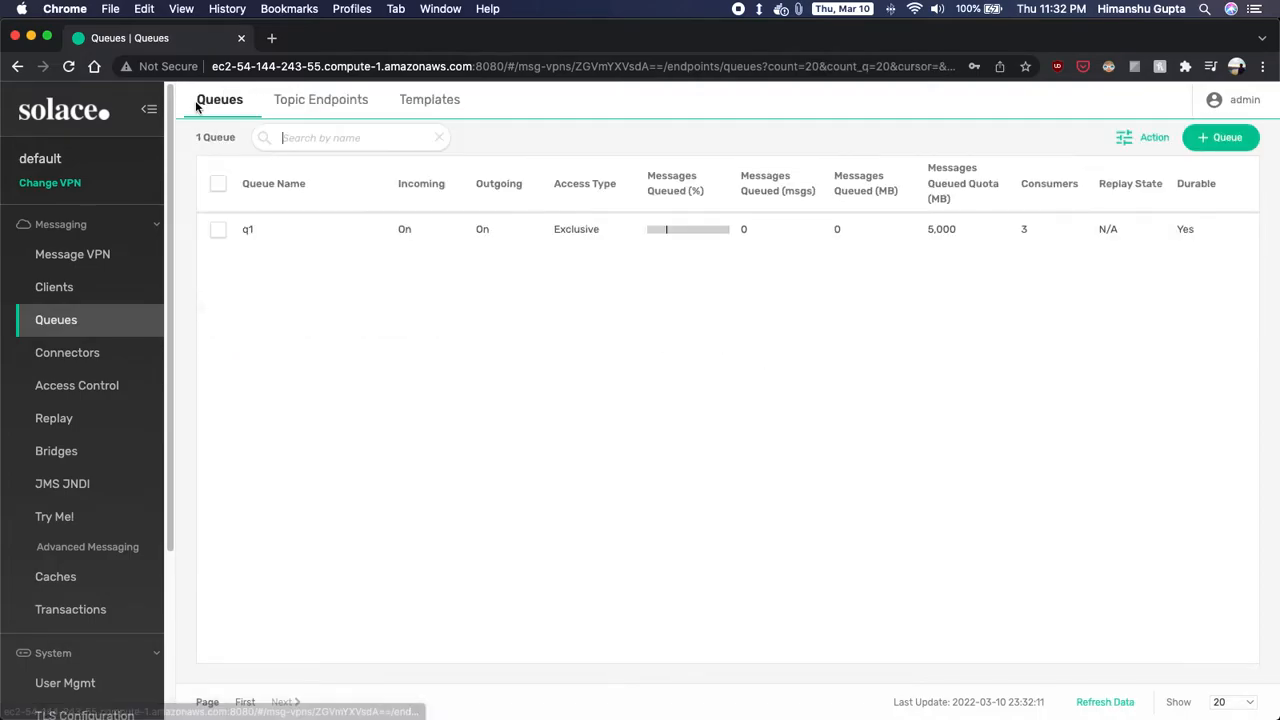
mouse_move(552, 705)
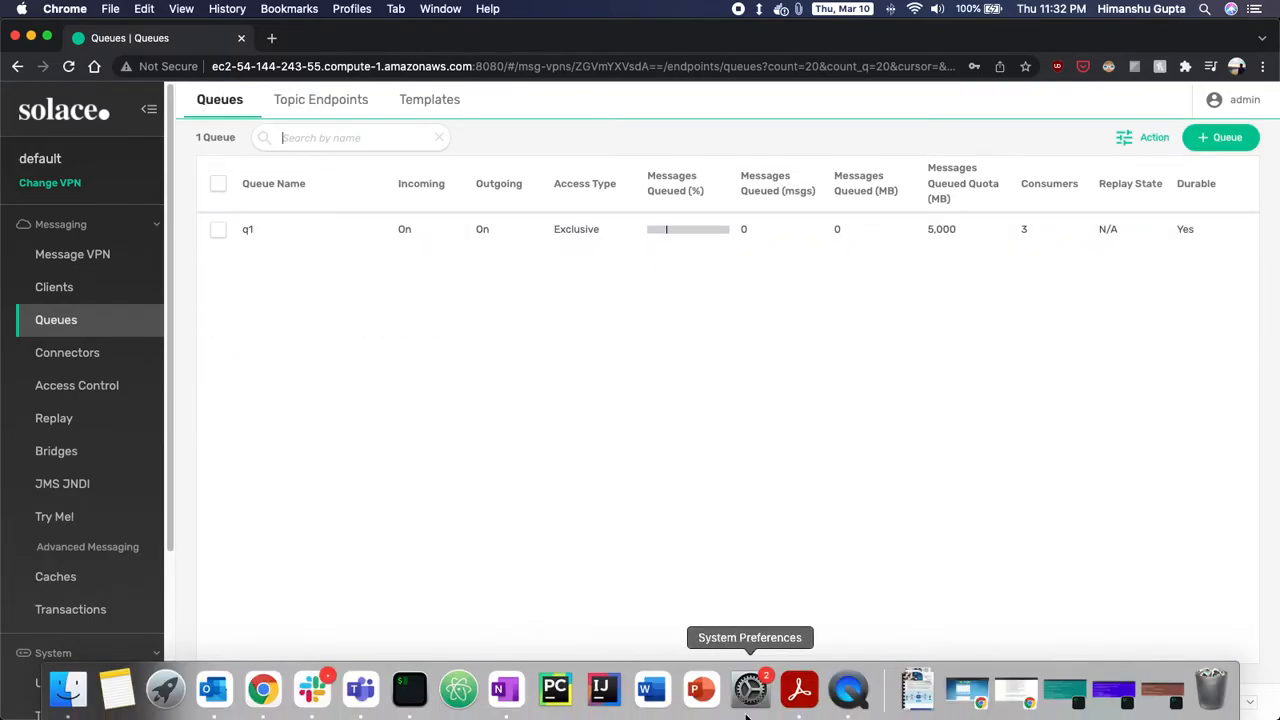
click(409, 688)
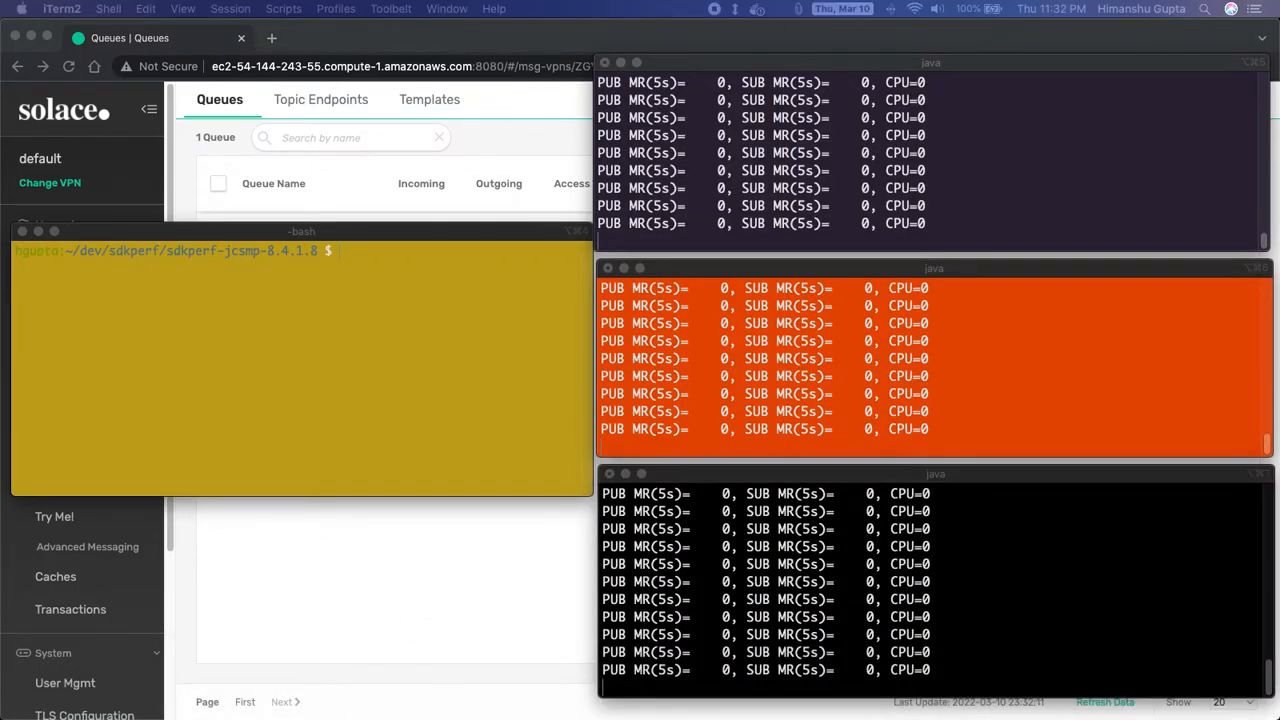
- Run the sdkperf publisher for EQ/US/NYSE/AAPL in the yellow terminal at 10 persistent messages per second
click(214, 366)
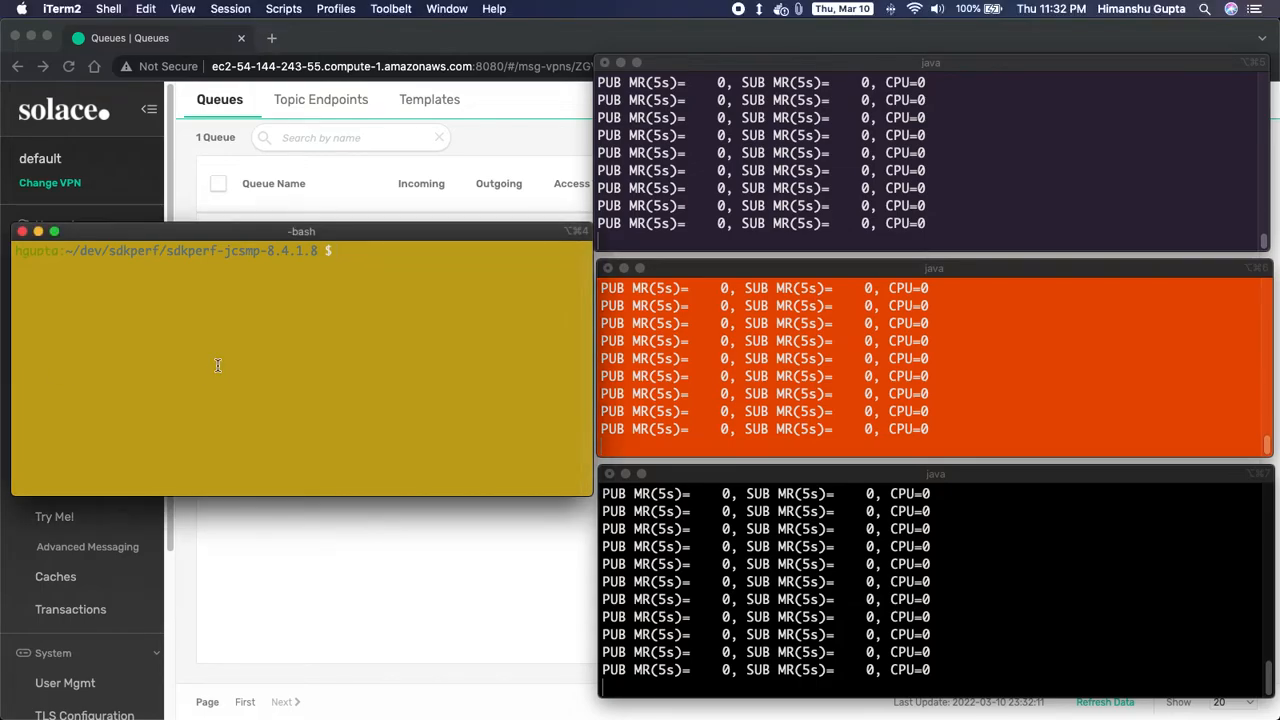
text(bash sdkperf_java.sh -ptl=EQ/US/NYSE/AAPL -mt=persistent -mn=100000000 -mr=10 -msa=100 -cip=ec2-54-144-243-55.compute-1.amazonaws.com:55555 -cu=demo@default -cp=demo -rc 5)
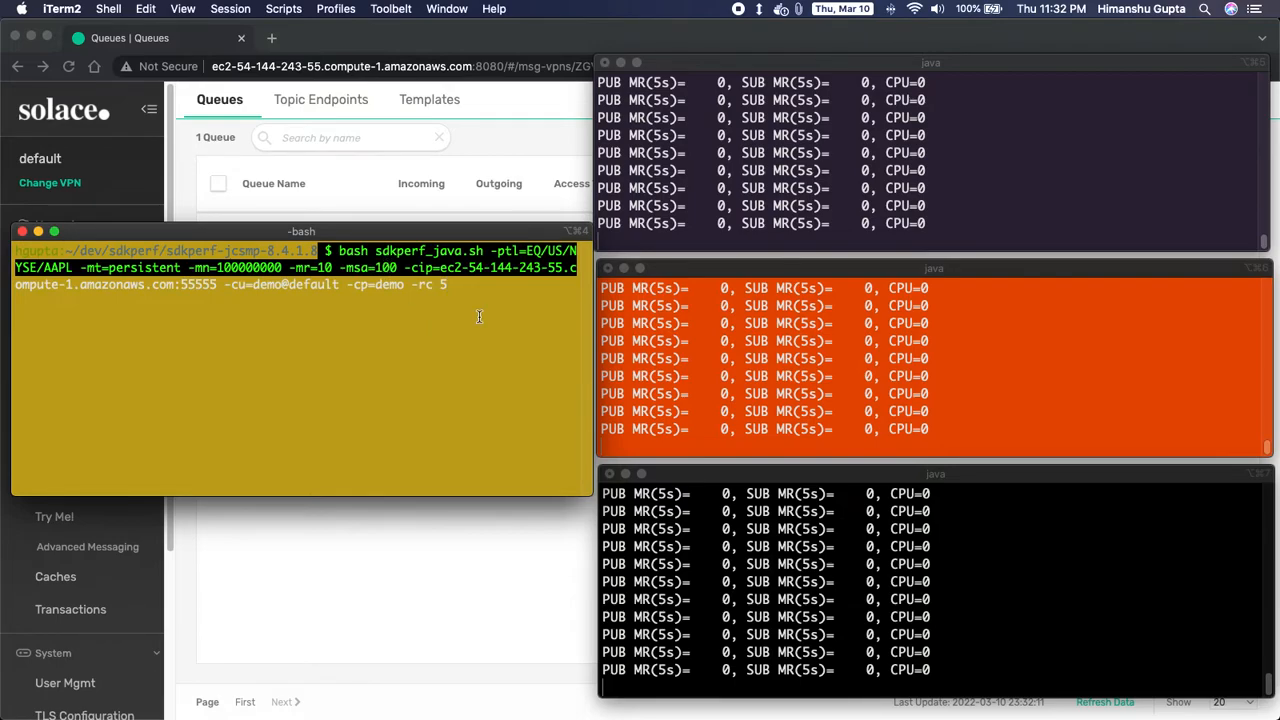
key(Return)
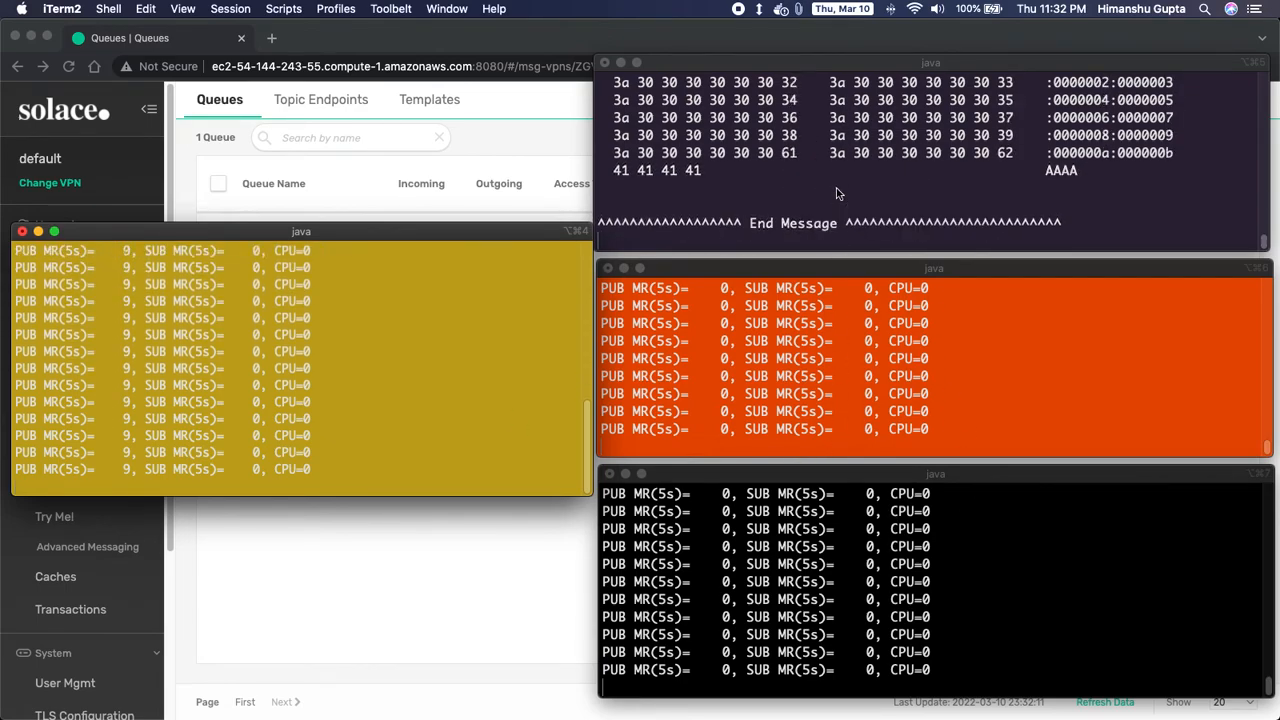
- Stop the top-right consumer with Ctrl+C and watch the orange consumer start receiving messages
scroll(837, 174, up, 1)
click(825, 212)
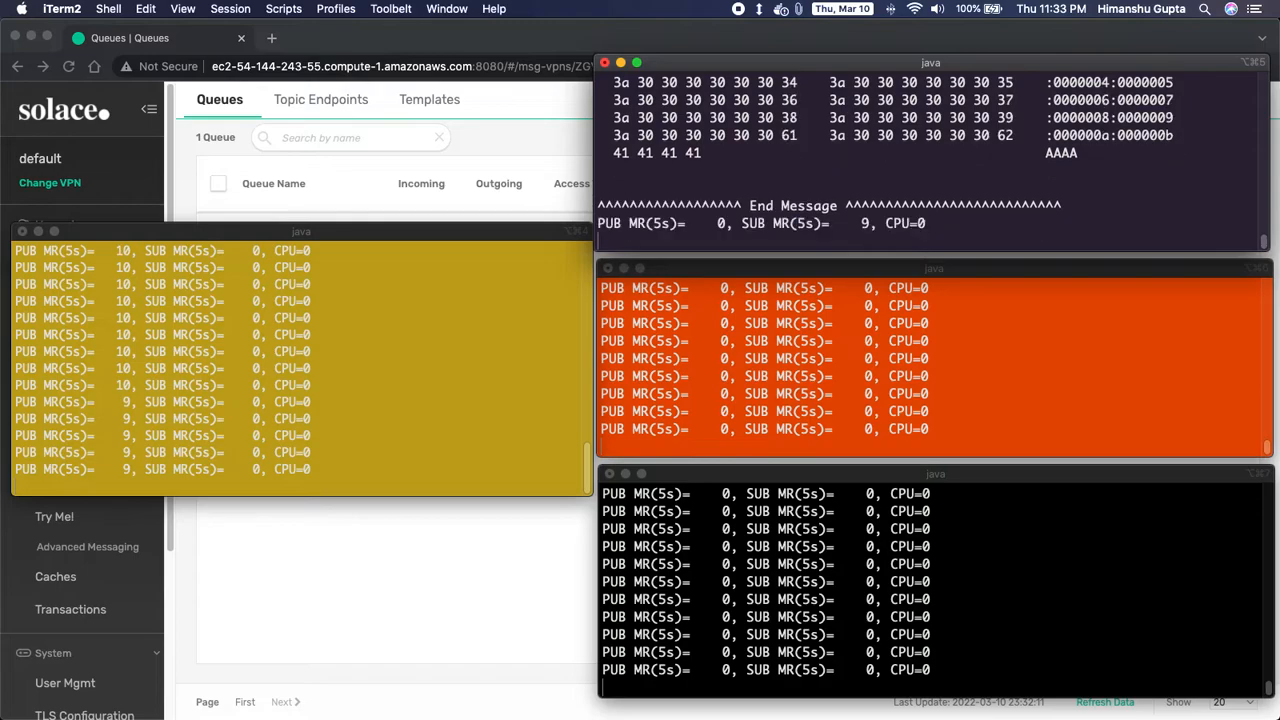
key(ctrl+c)
key(ctrl+c)
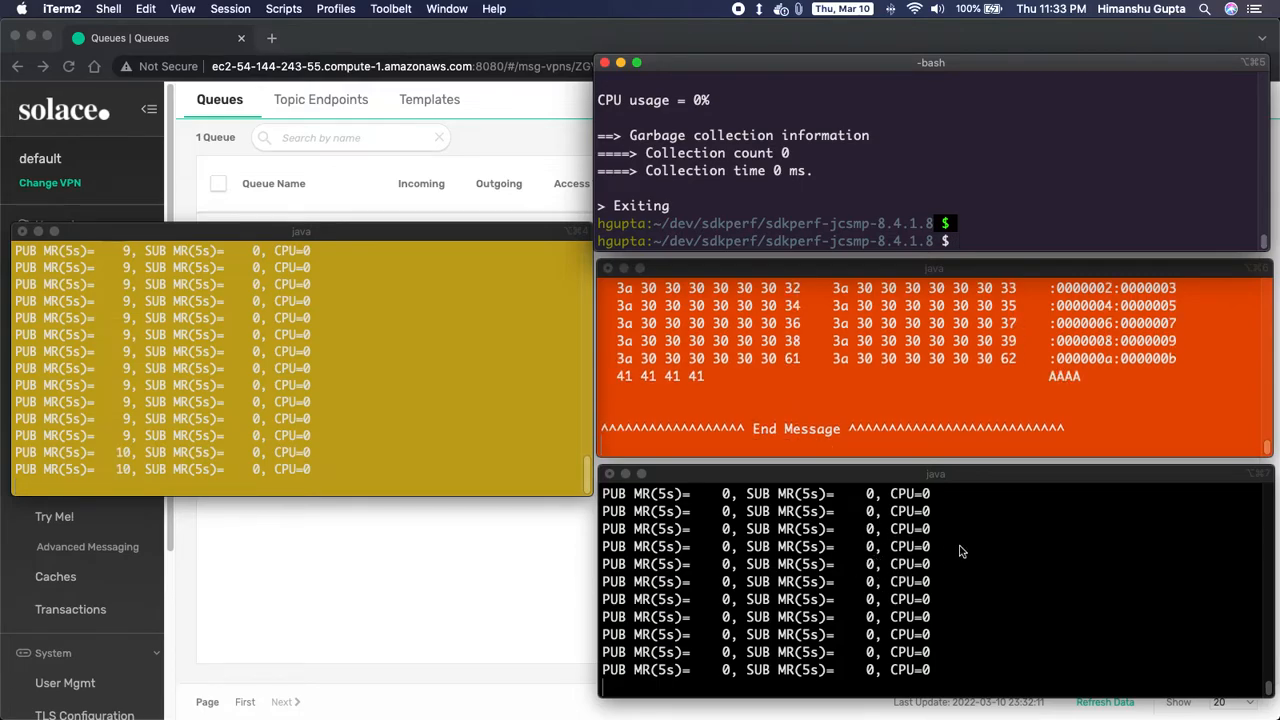
click(937, 400)
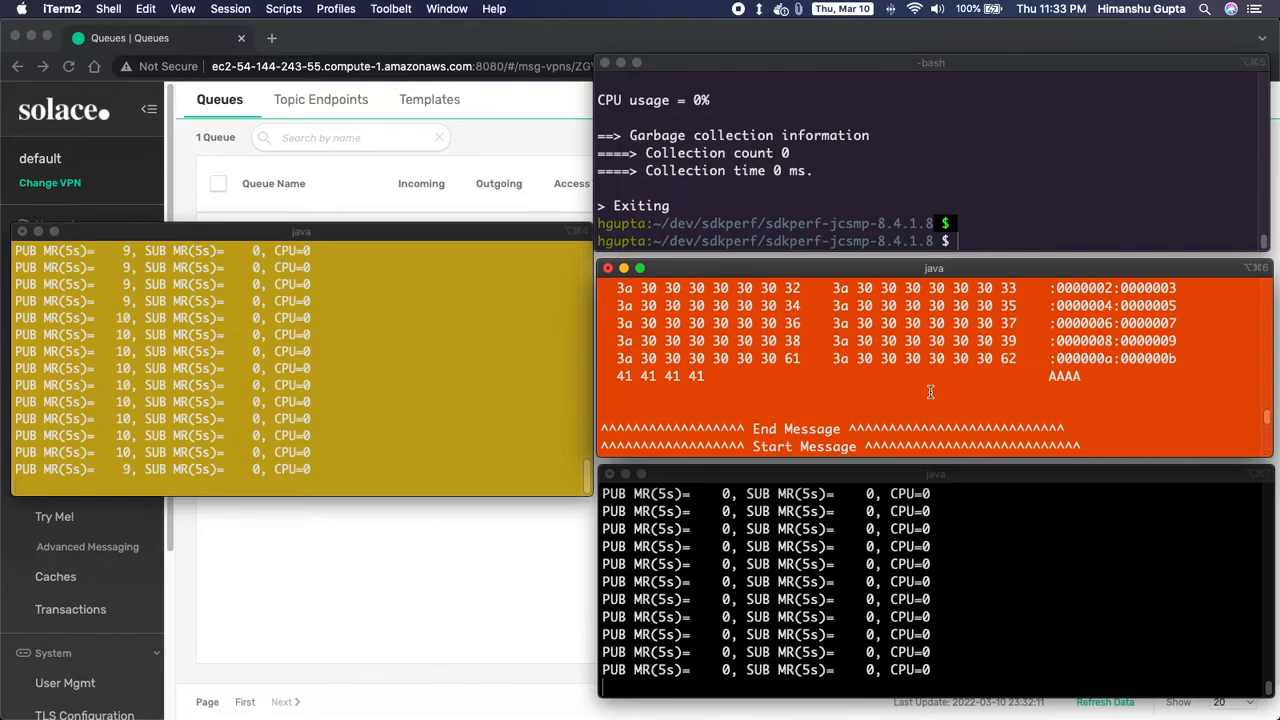
scroll(935, 396, up, 3)
- Stop the orange and bottom consumers and the yellow-terminal publisher with Ctrl+C
scroll(931, 393, down, 5)
key(ctrl+c)
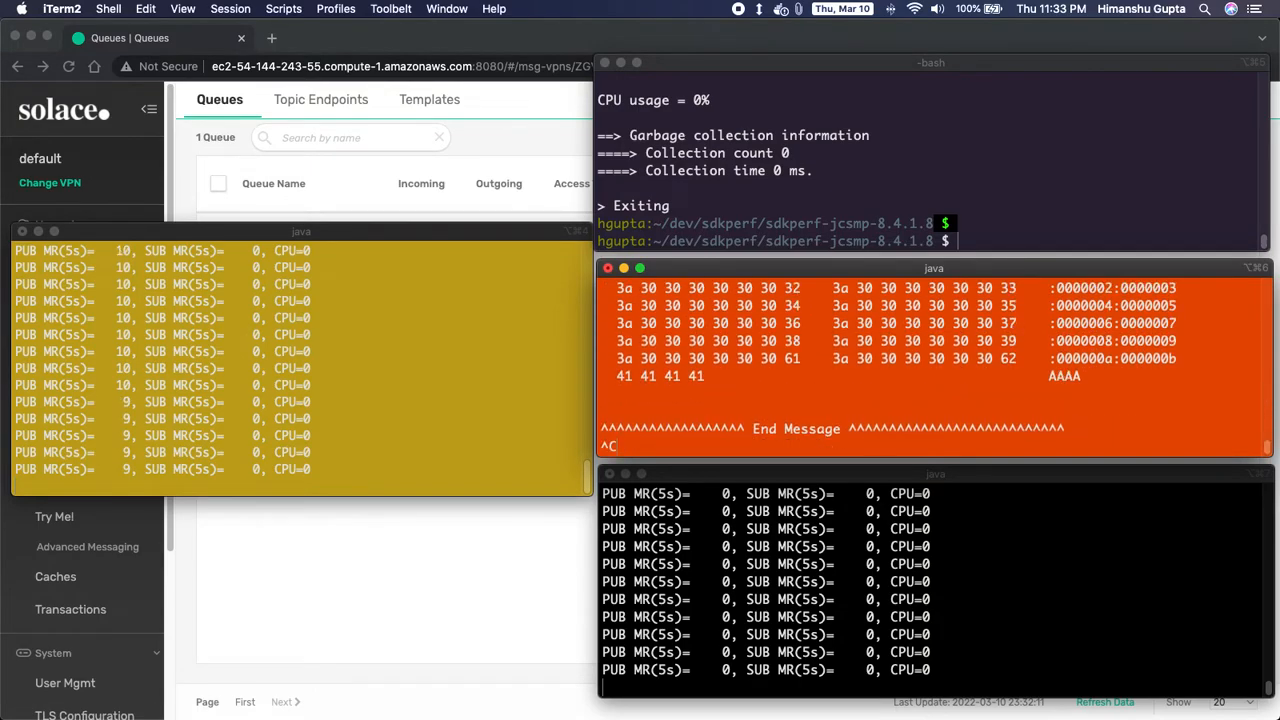
key(ctrl+c)
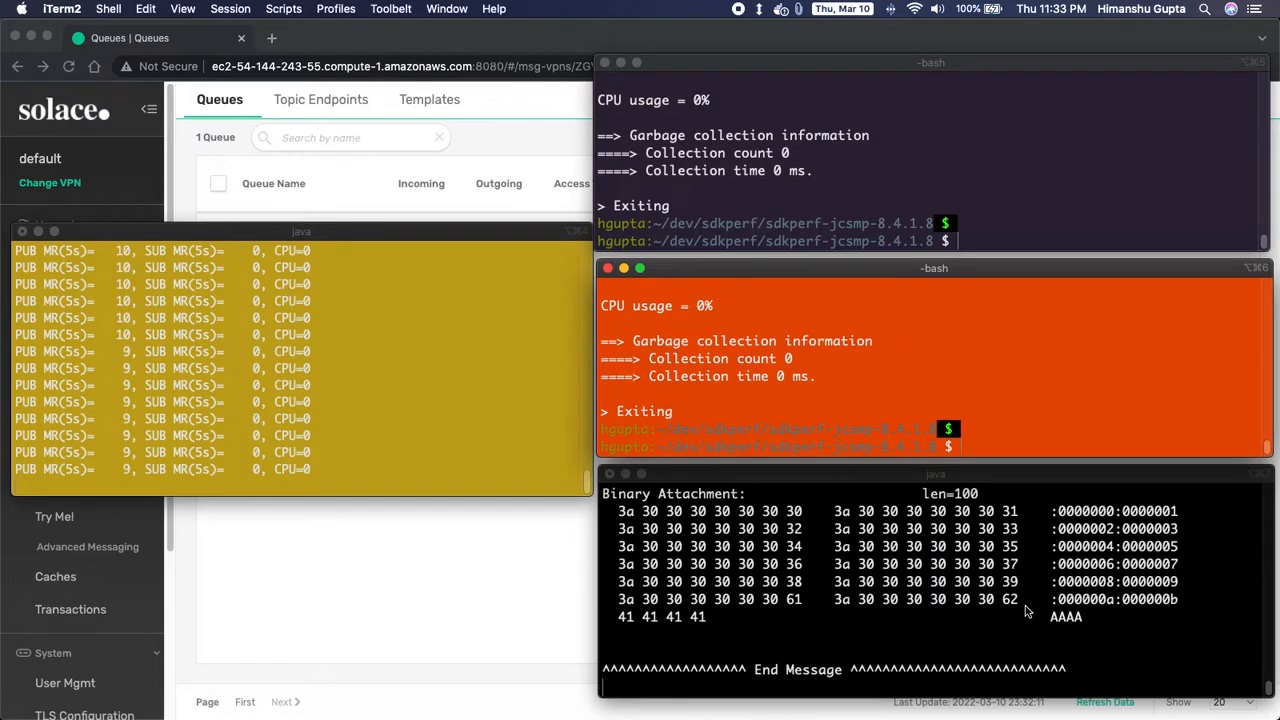
click(862, 615)
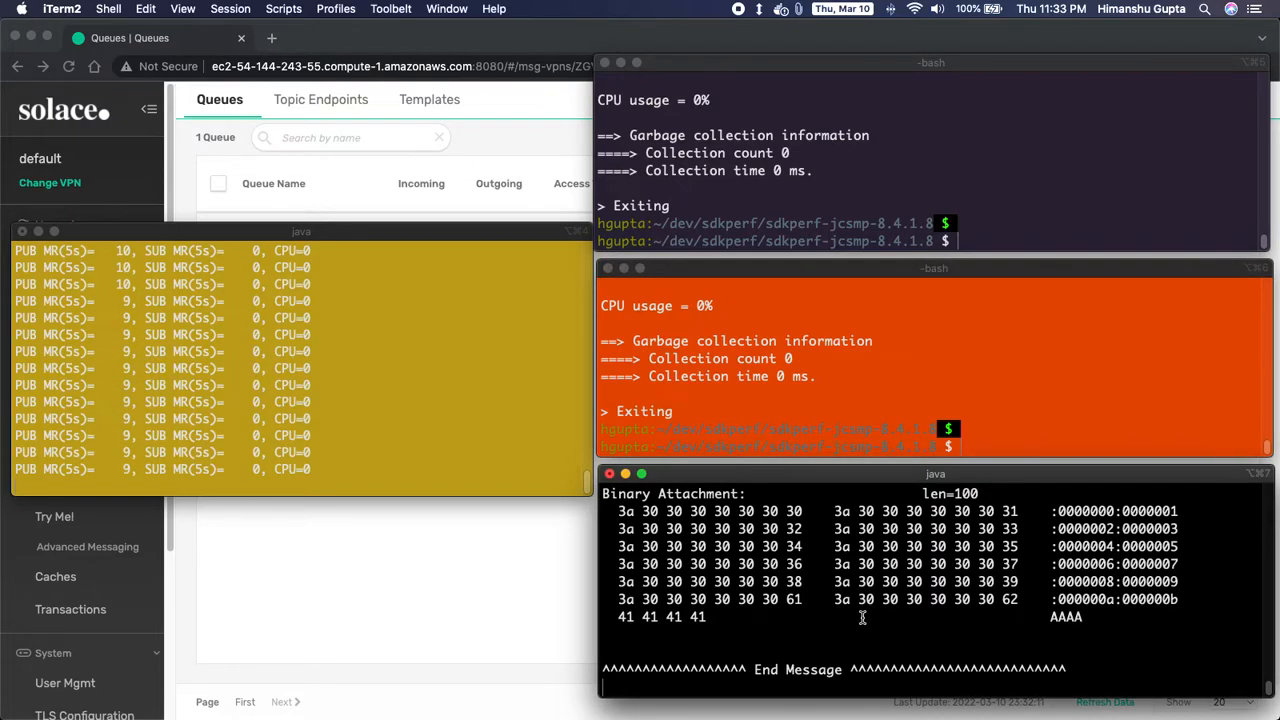
key(ctrl+c)
click(449, 457)
key(ctrl+c)
key(ctrl+c)
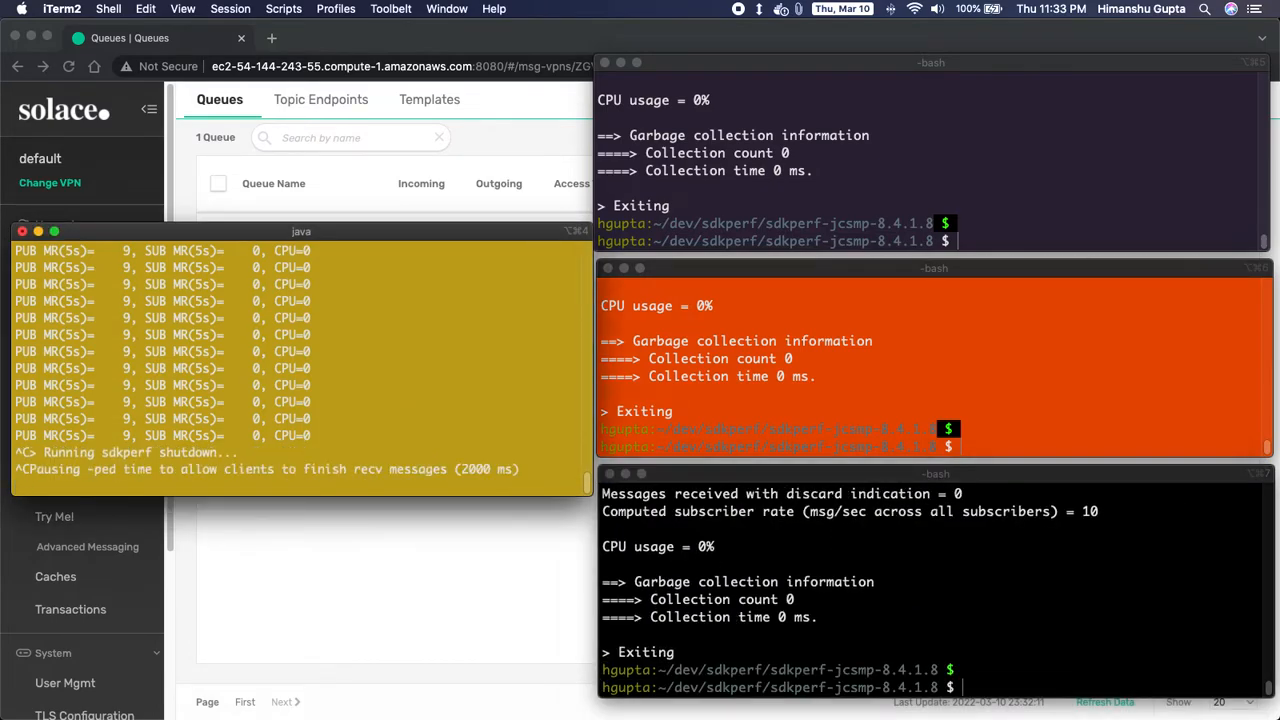
key(ctrl+c)
key(ctrl+c)
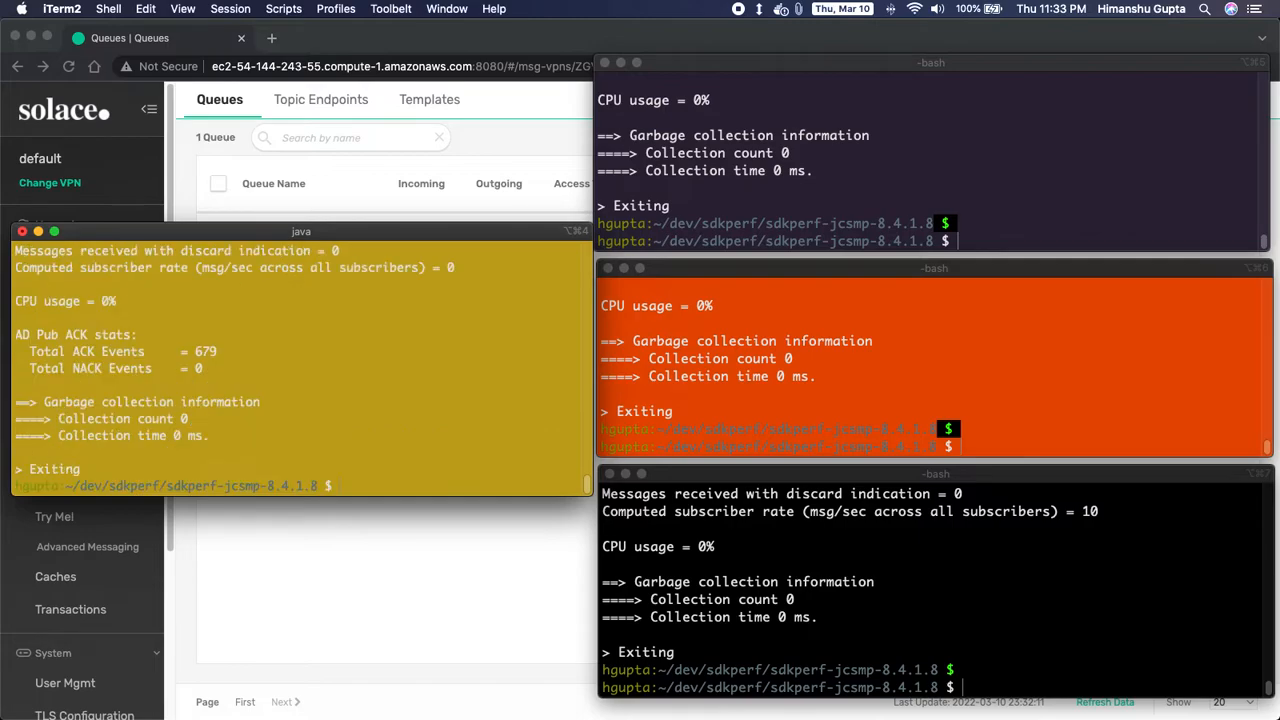
- Briefly rerun the sdkperf consumer command in the bottom terminal and stop it again
click(697, 612)
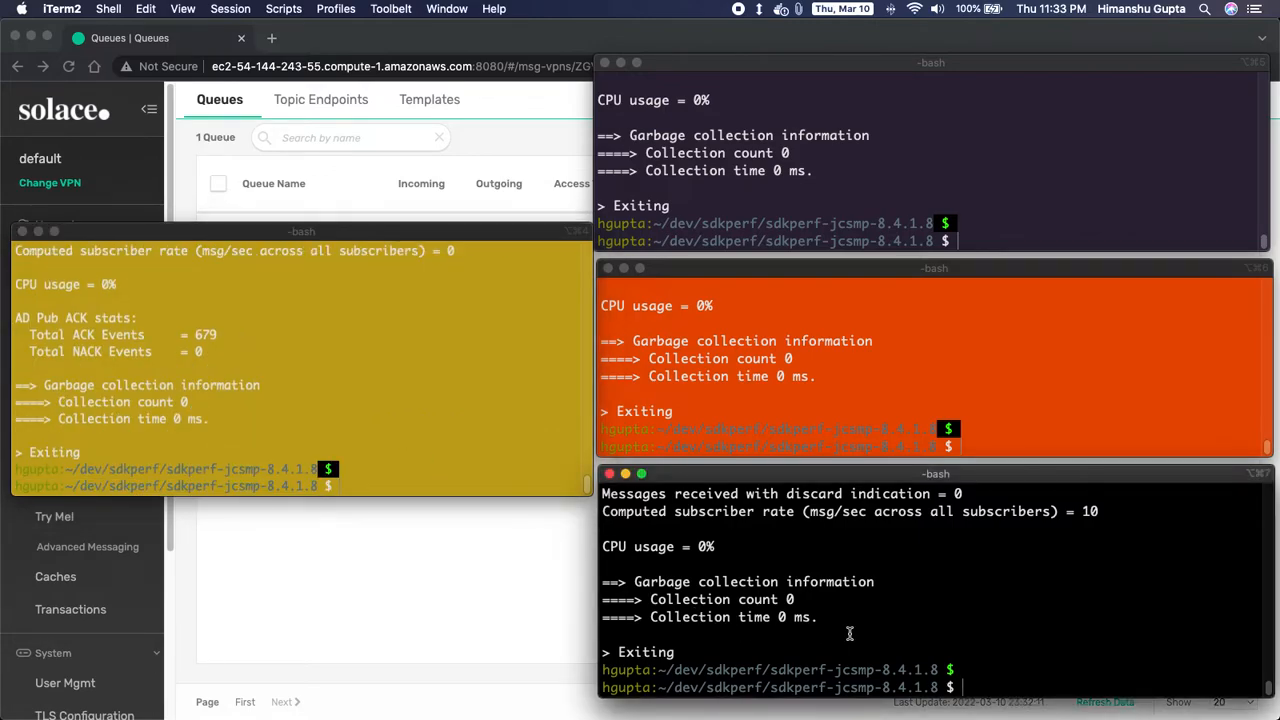
key(super+v)
key(Return)
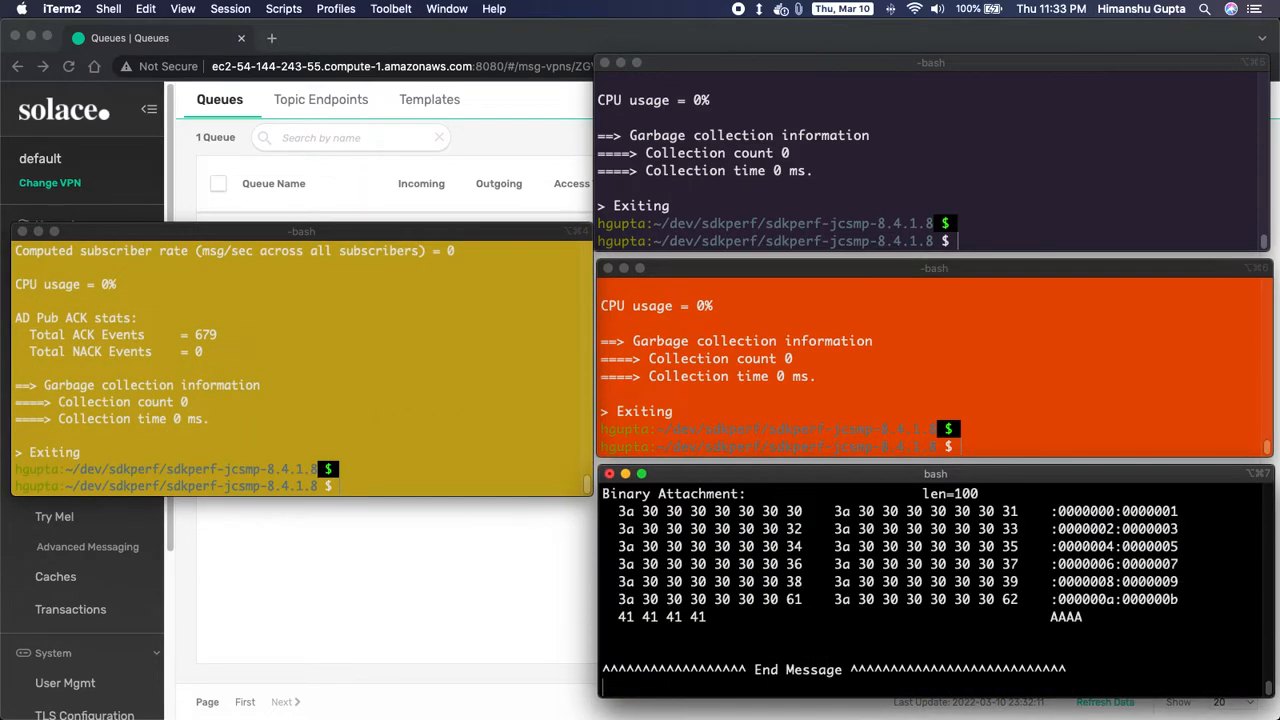
key(ctrl+c)
key(ctrl+c)
key(ctrl+c)
key(ctrl+c)
key(ctrl+c)
key(ctrl+c)
key(ctrl+c)
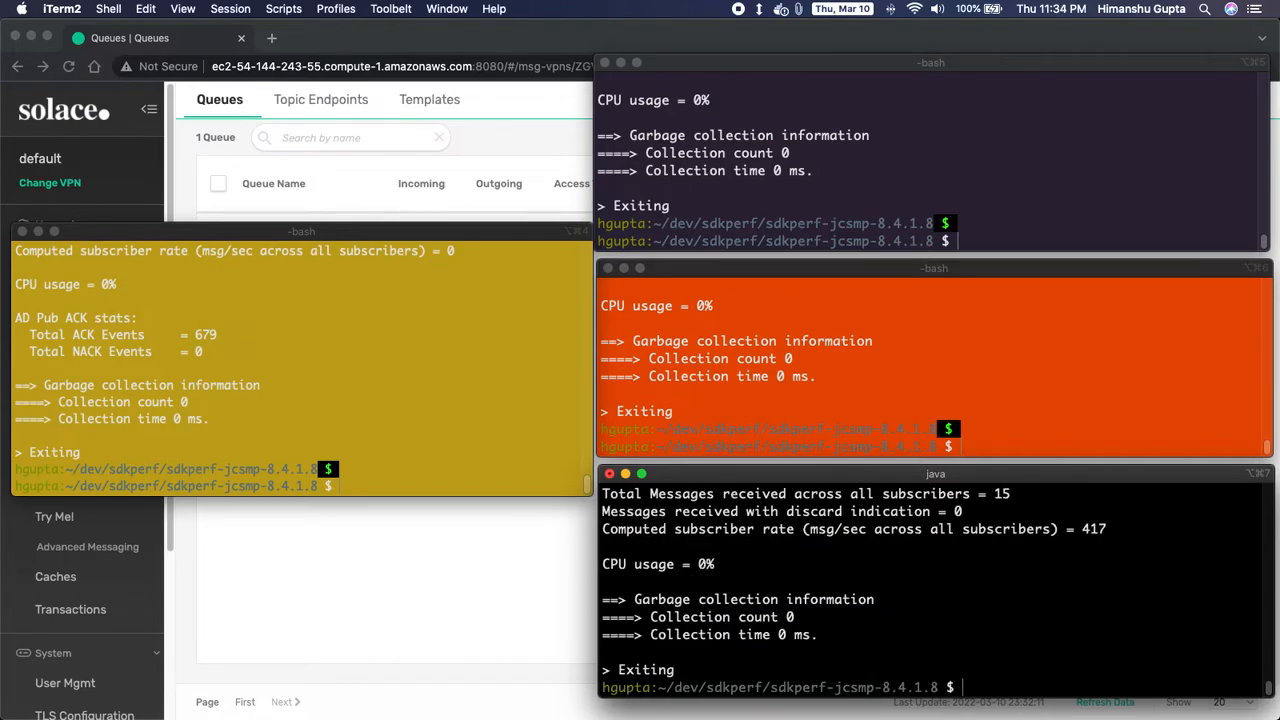
- Clear the bottom, orange, top and yellow terminals to fresh prompts
text(clear)
key(Return)
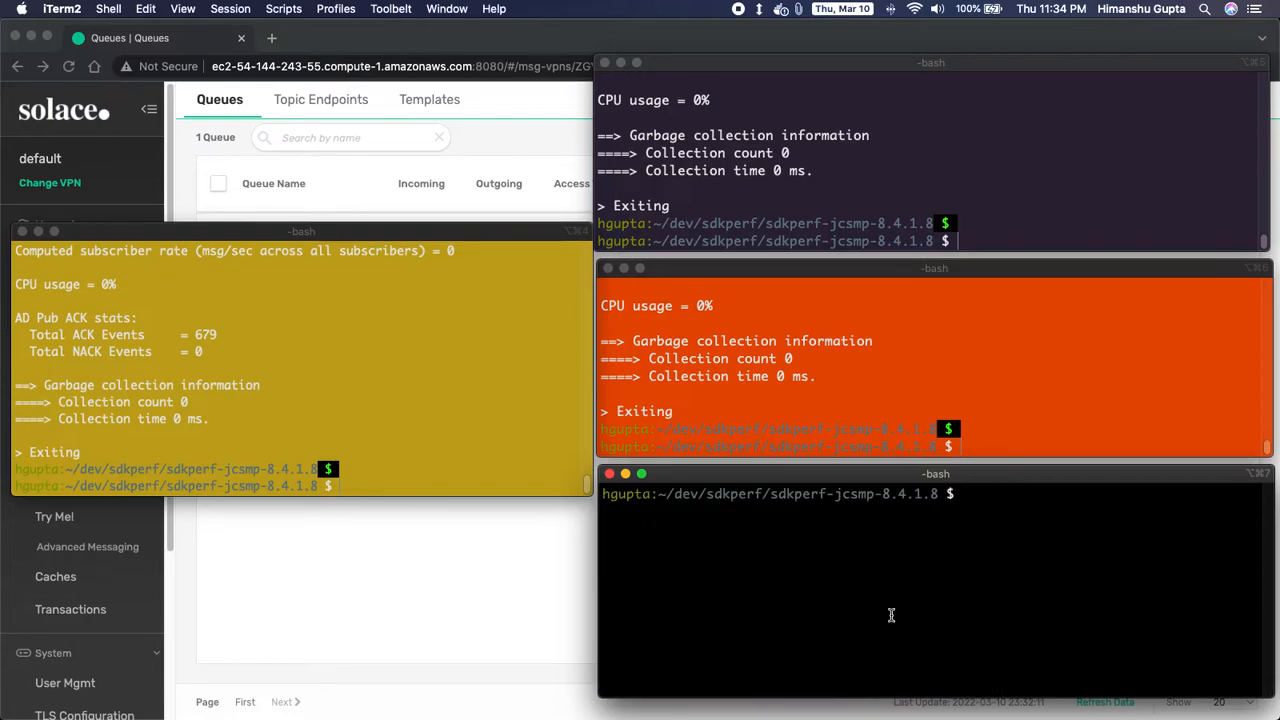
click(918, 422)
text(clear)
key(Return)
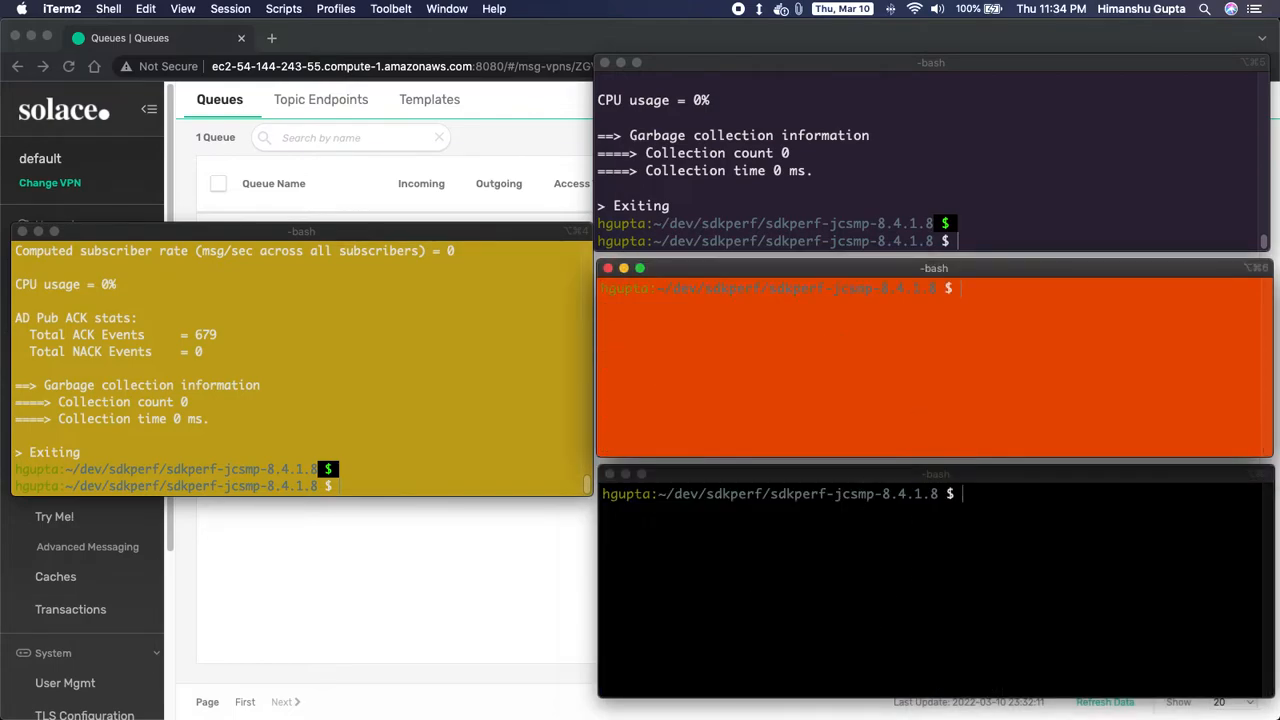
click(883, 178)
text(clear)
key(Return)
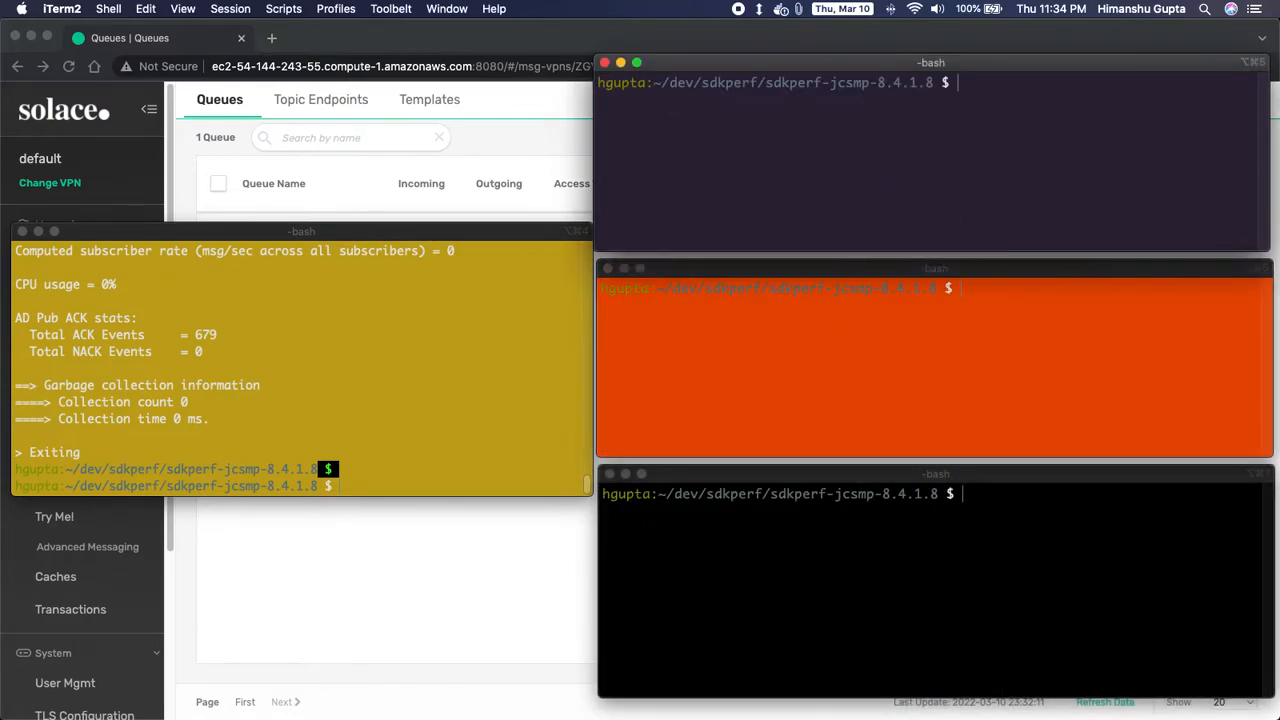
click(509, 360)
text(clear)
key(Return)
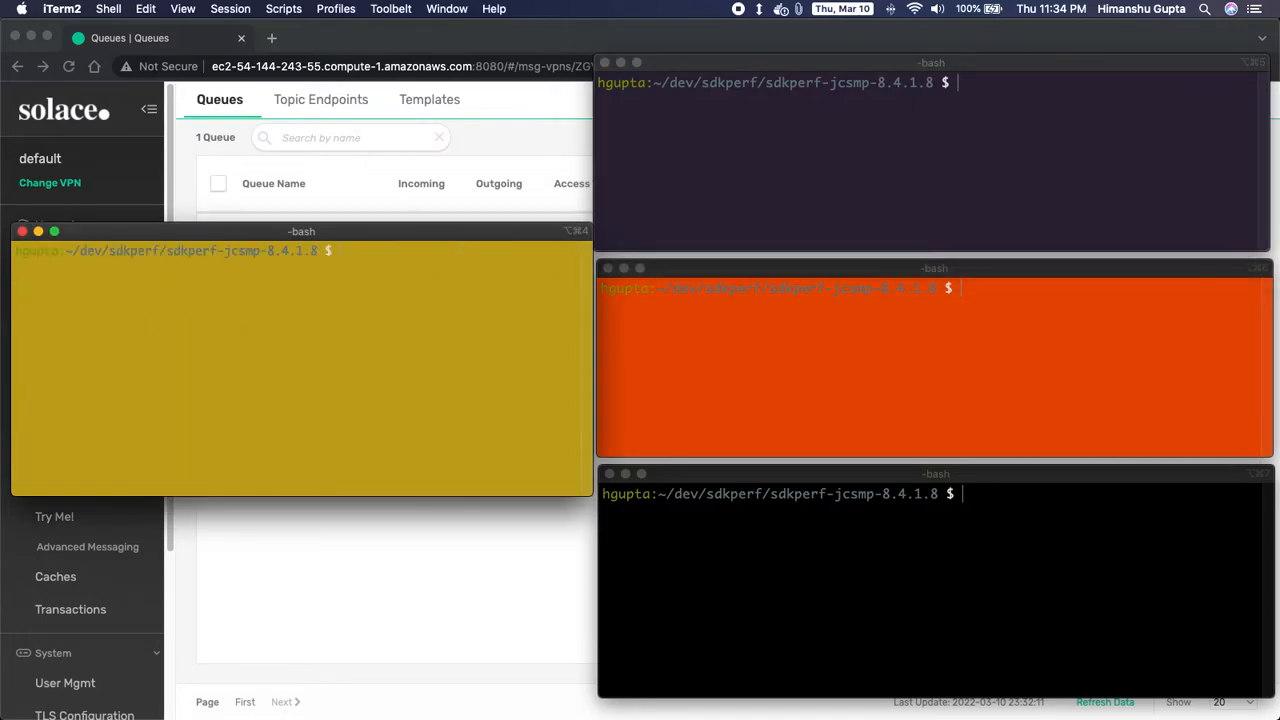
- Edit q1's Access Type to Non-Exclusive and confirm the service-impacting change
click(529, 614)
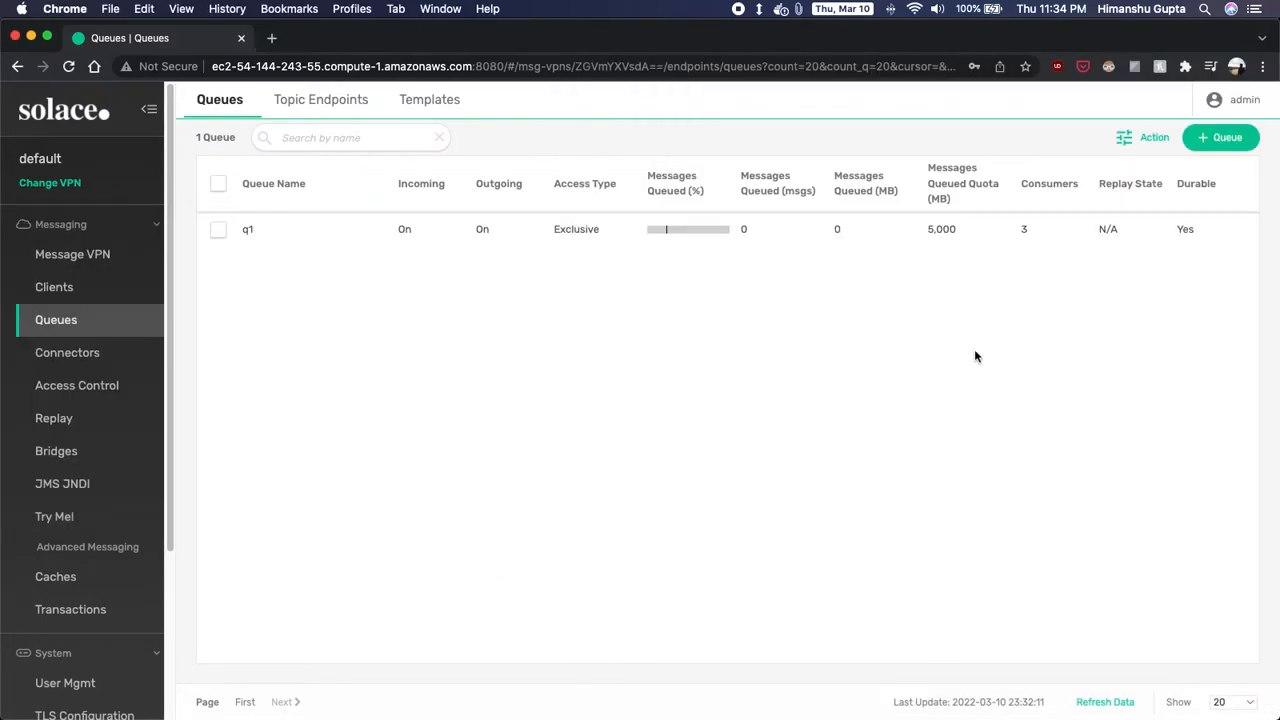
click(218, 184)
click(1158, 140)
click(1108, 170)
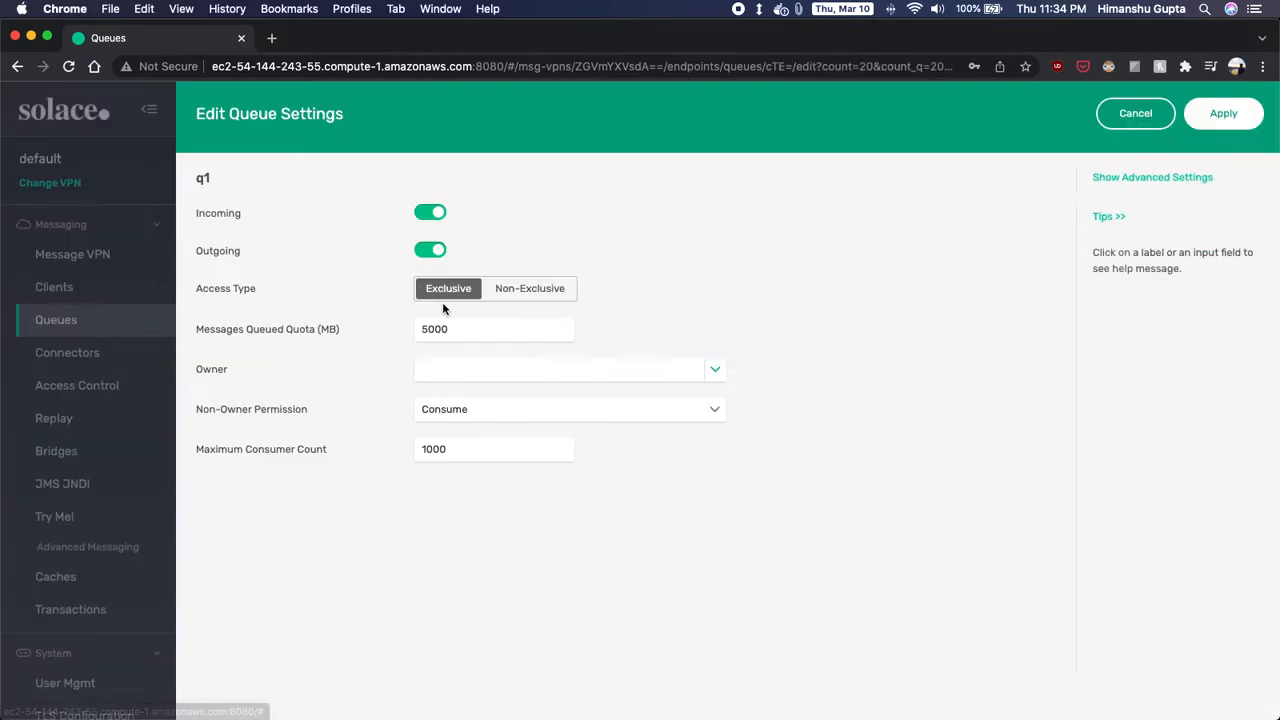
click(516, 296)
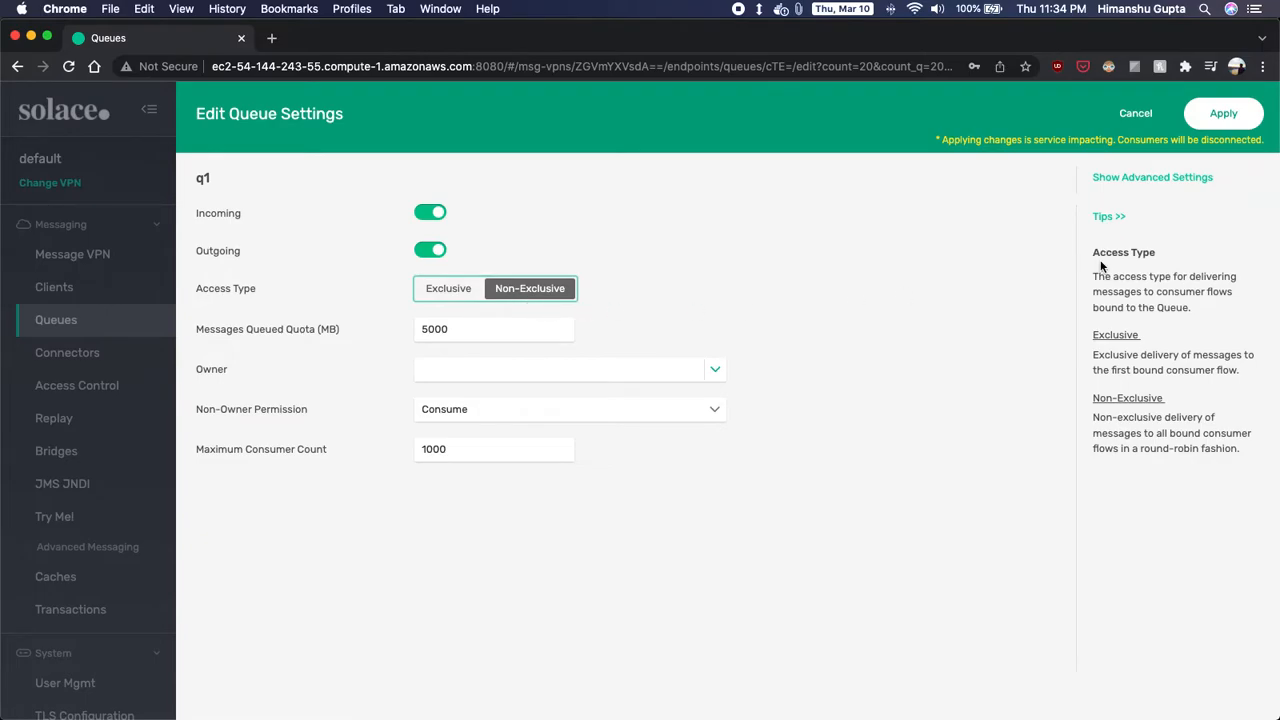
click(1216, 114)
click(862, 250)
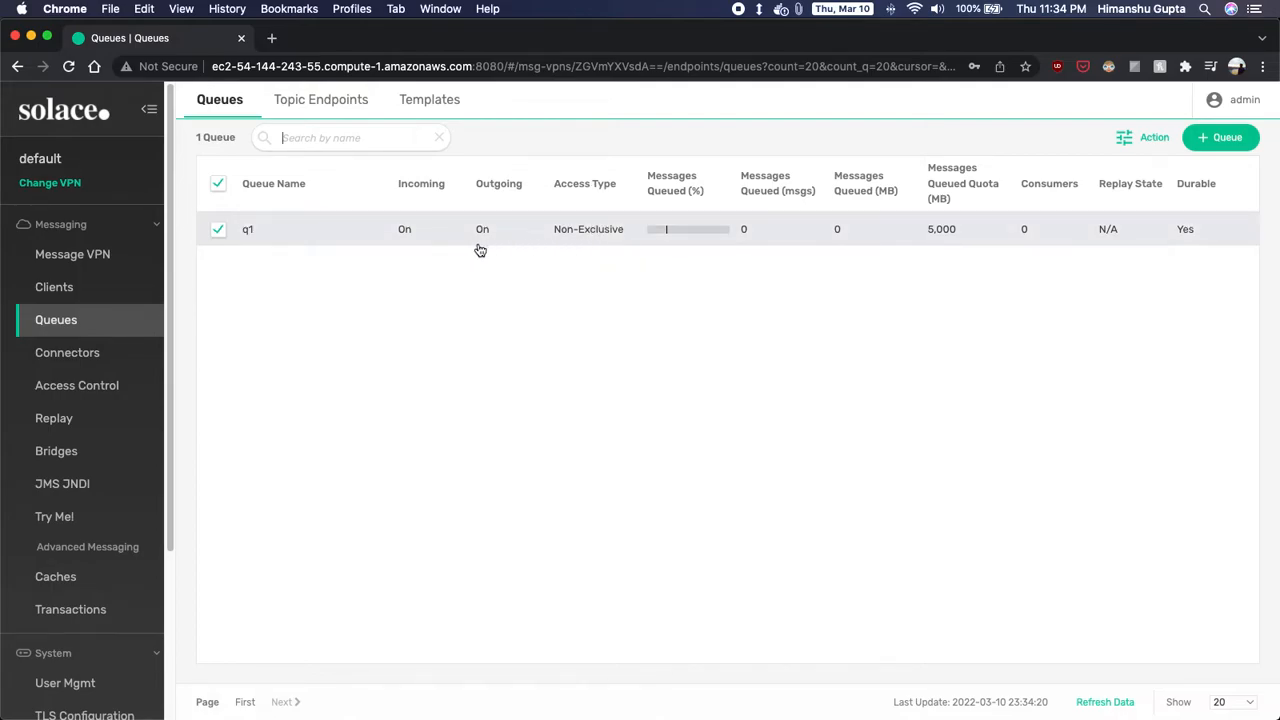
click(252, 231)
click(388, 138)
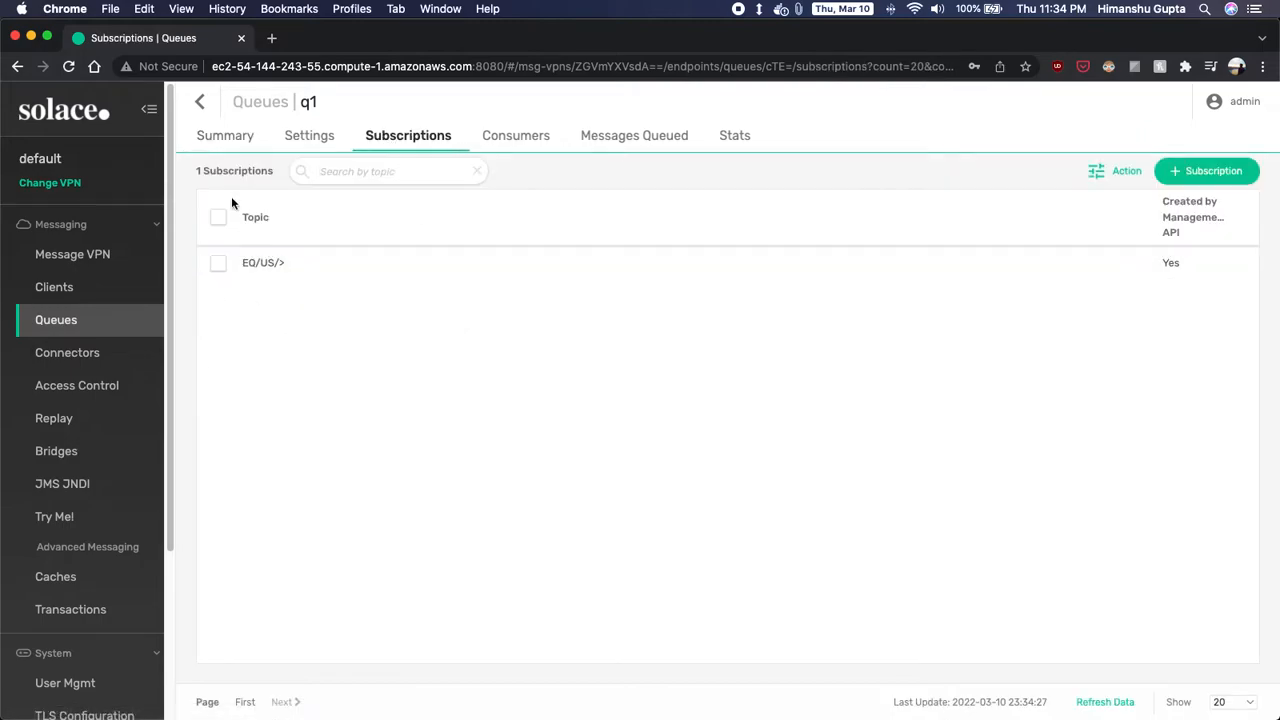
click(199, 101)
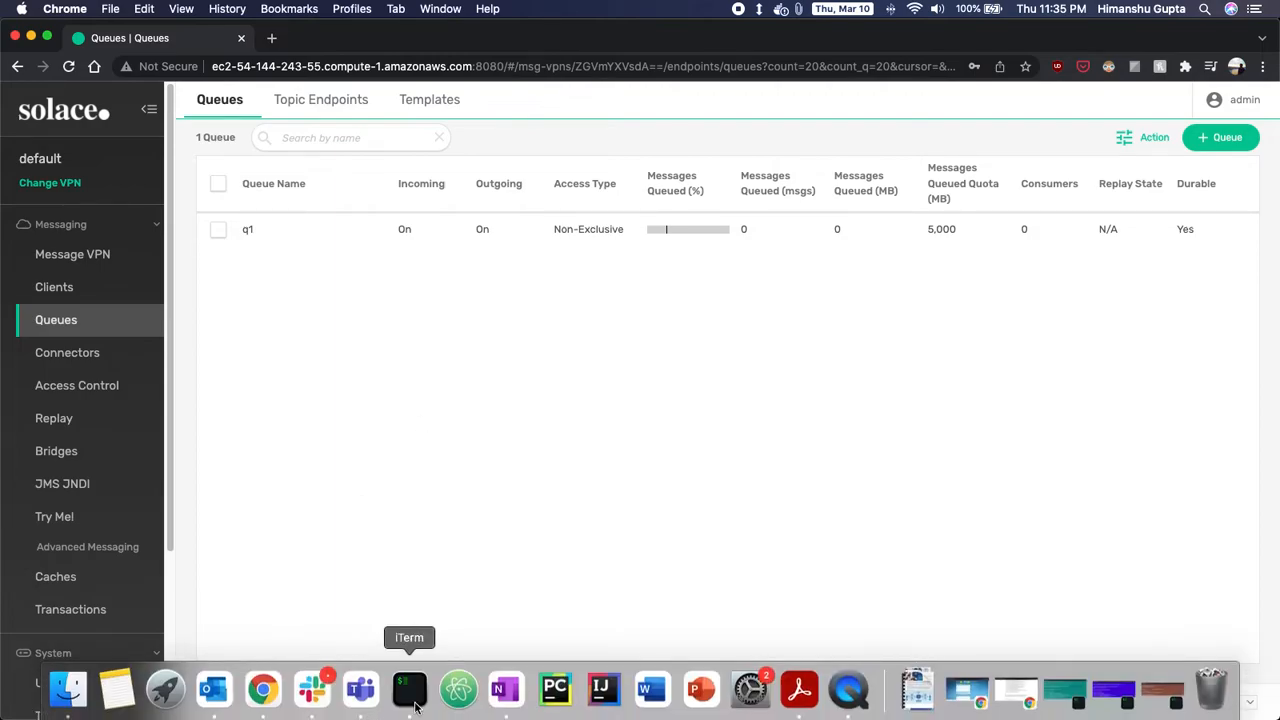
- Recall and rerun the sdkperf -sql=q1 consumer command in the top and orange terminals
click(409, 690)
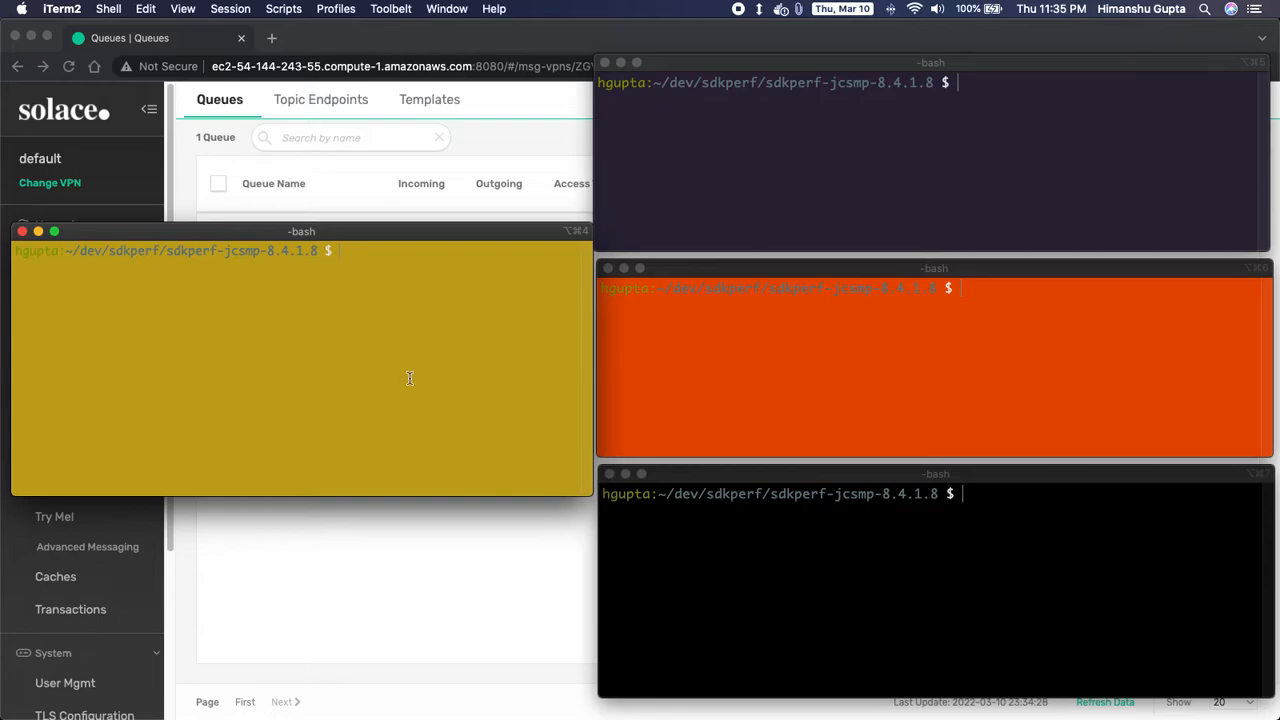
click(866, 126)
text(clear)
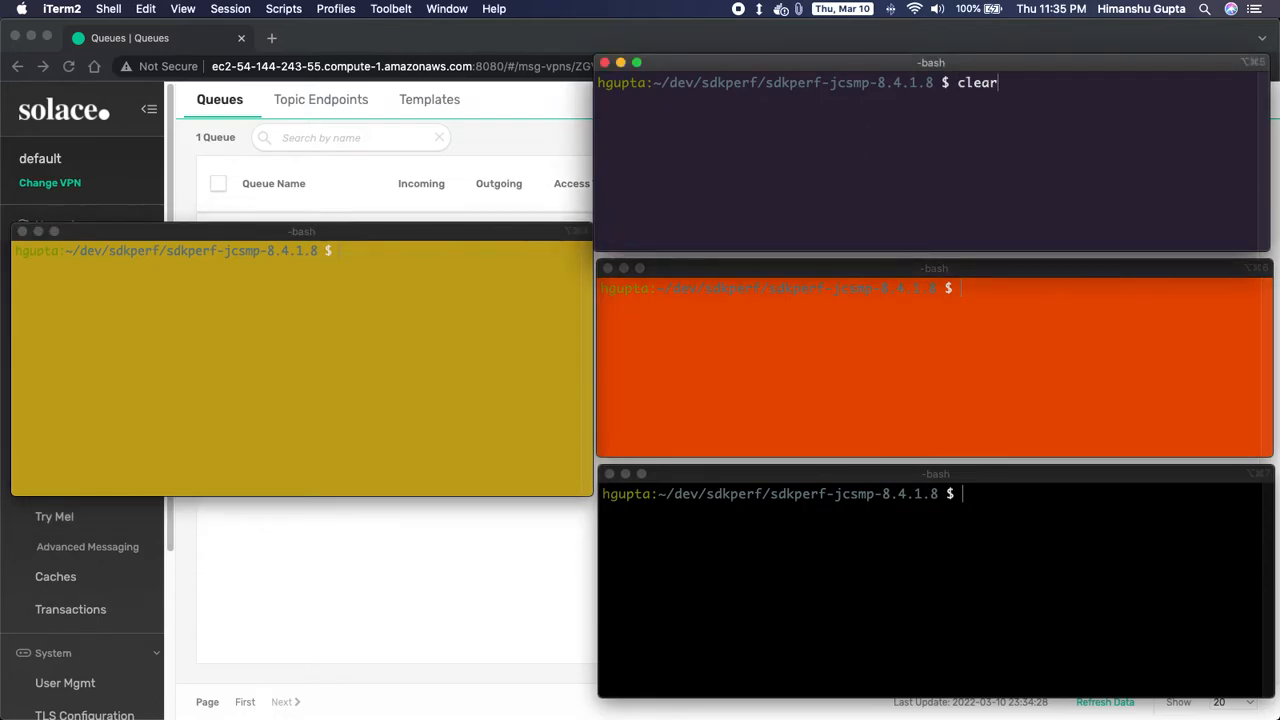
key(Up)
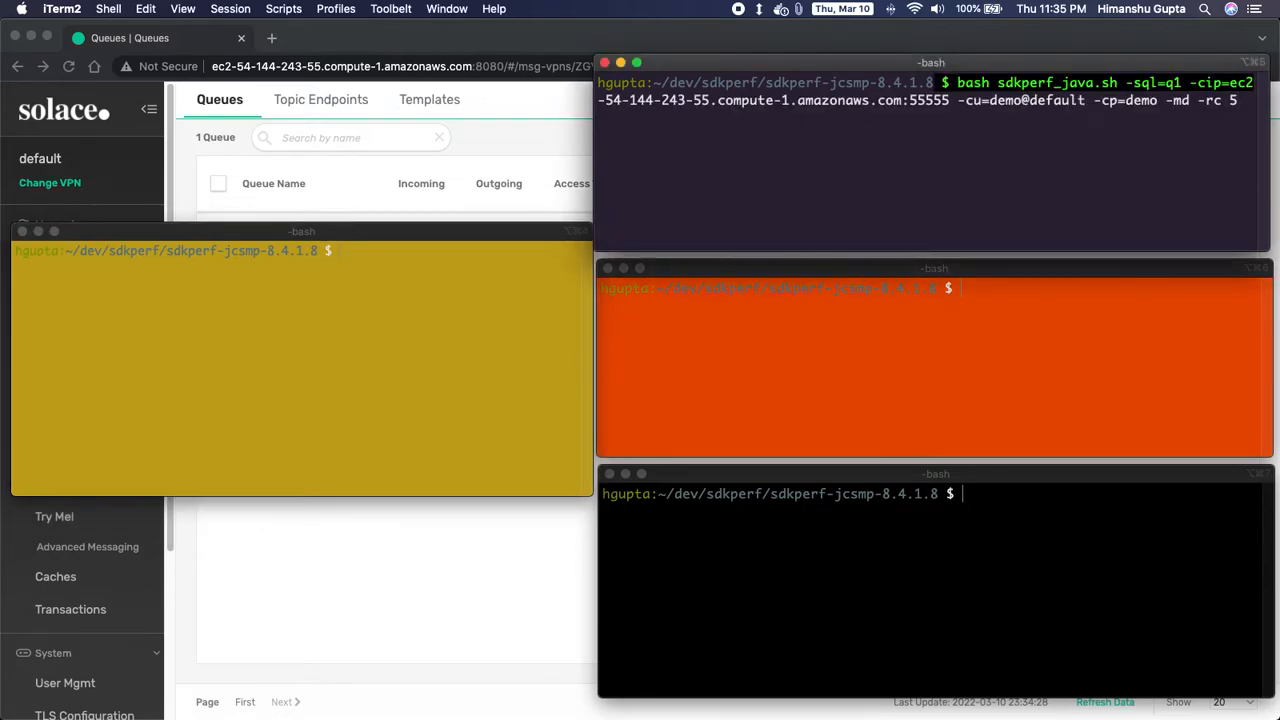
key(Return)
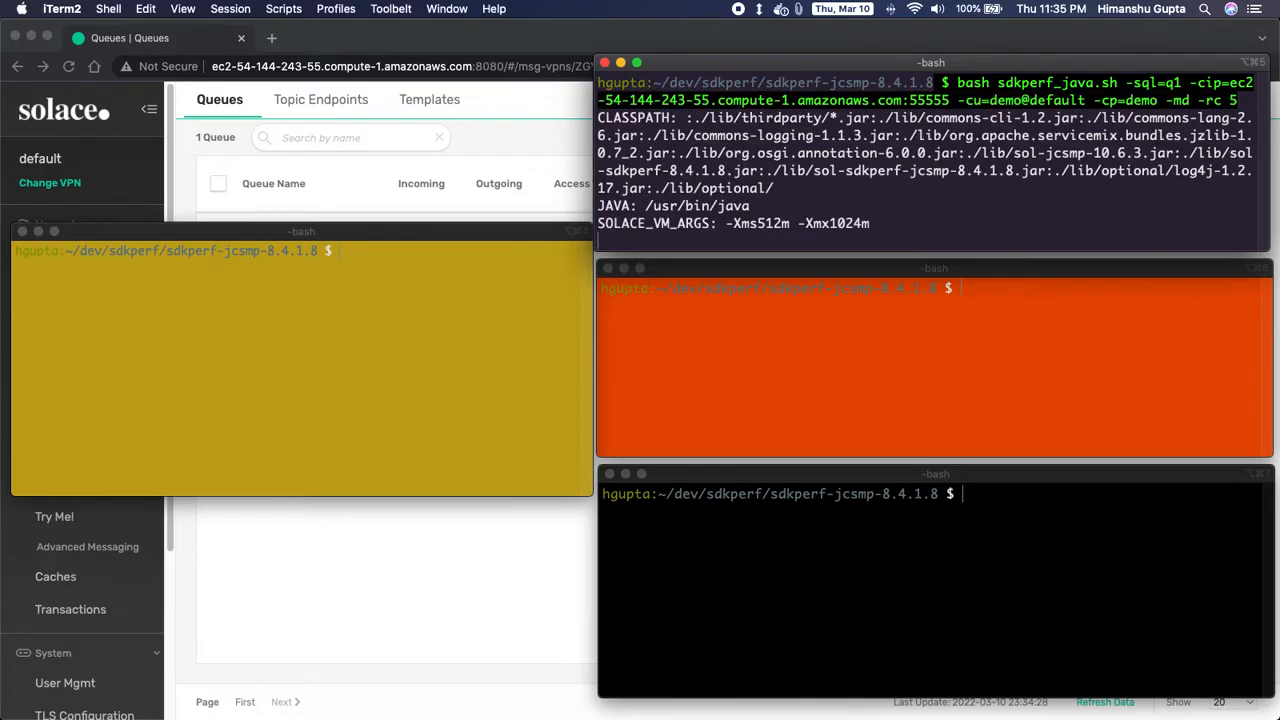
click(820, 410)
text(clear)
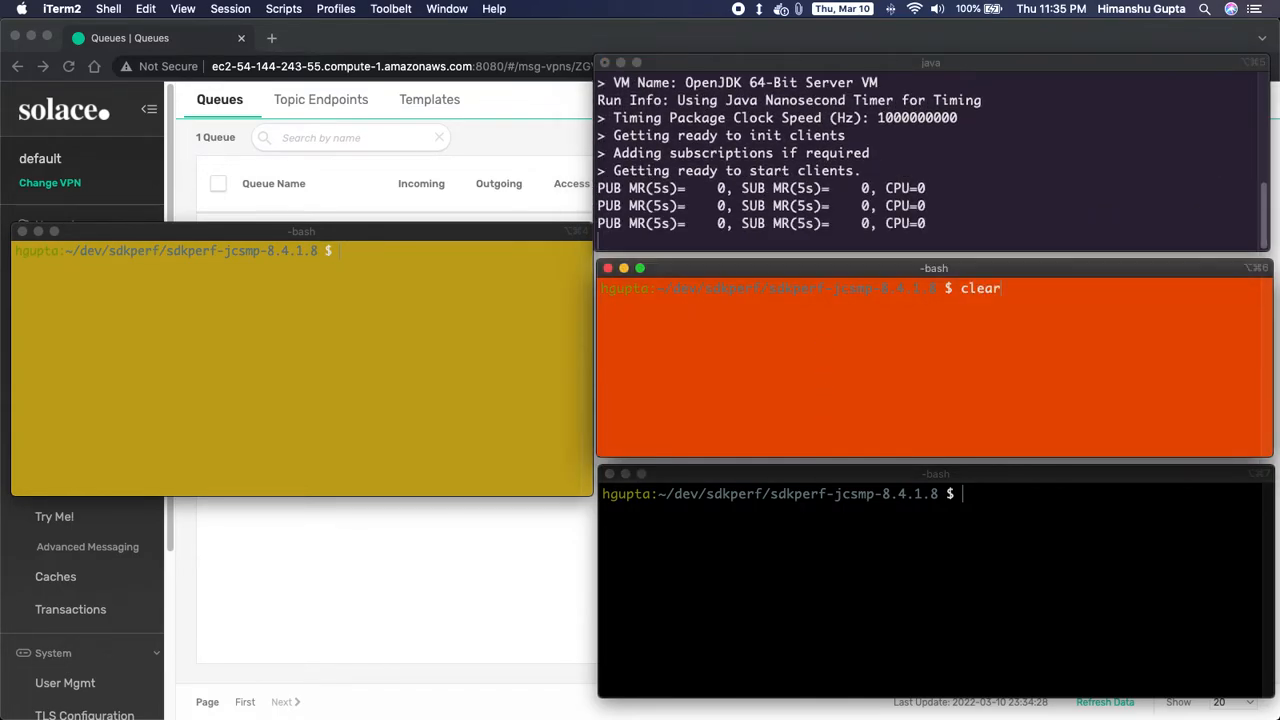
key(Up)
key(Return)
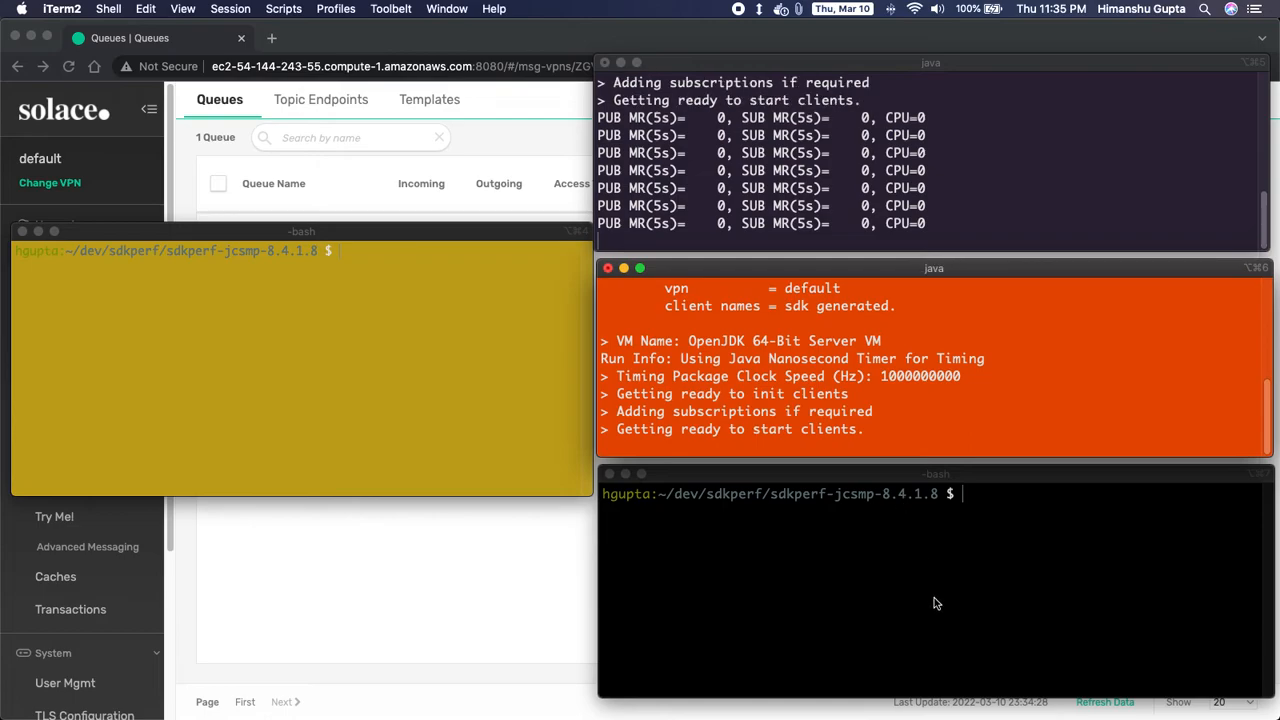
- Recall and rerun the sdkperf -sql=q1 consumer command in the bottom terminal
click(934, 597)
text(clear)
key(Up)
key(Return)
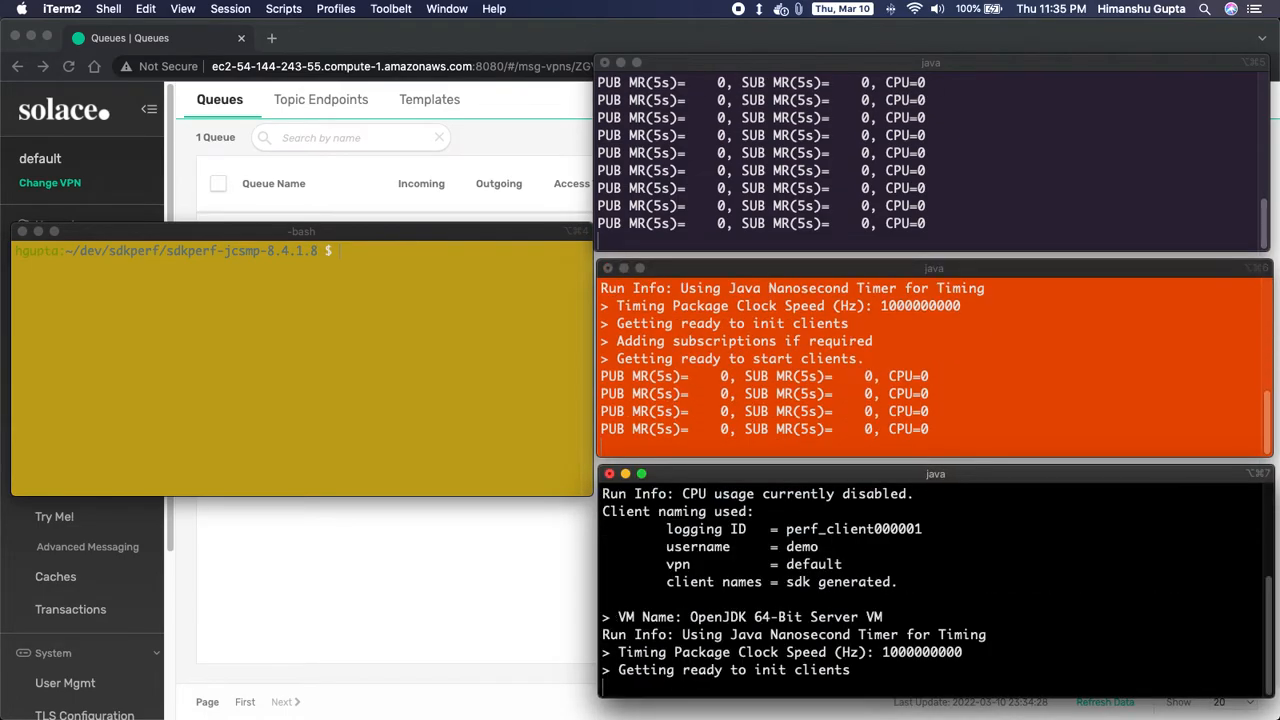
- Verify q1's Consumers tab lists three bound consumers, then go back to the Queues list
click(419, 575)
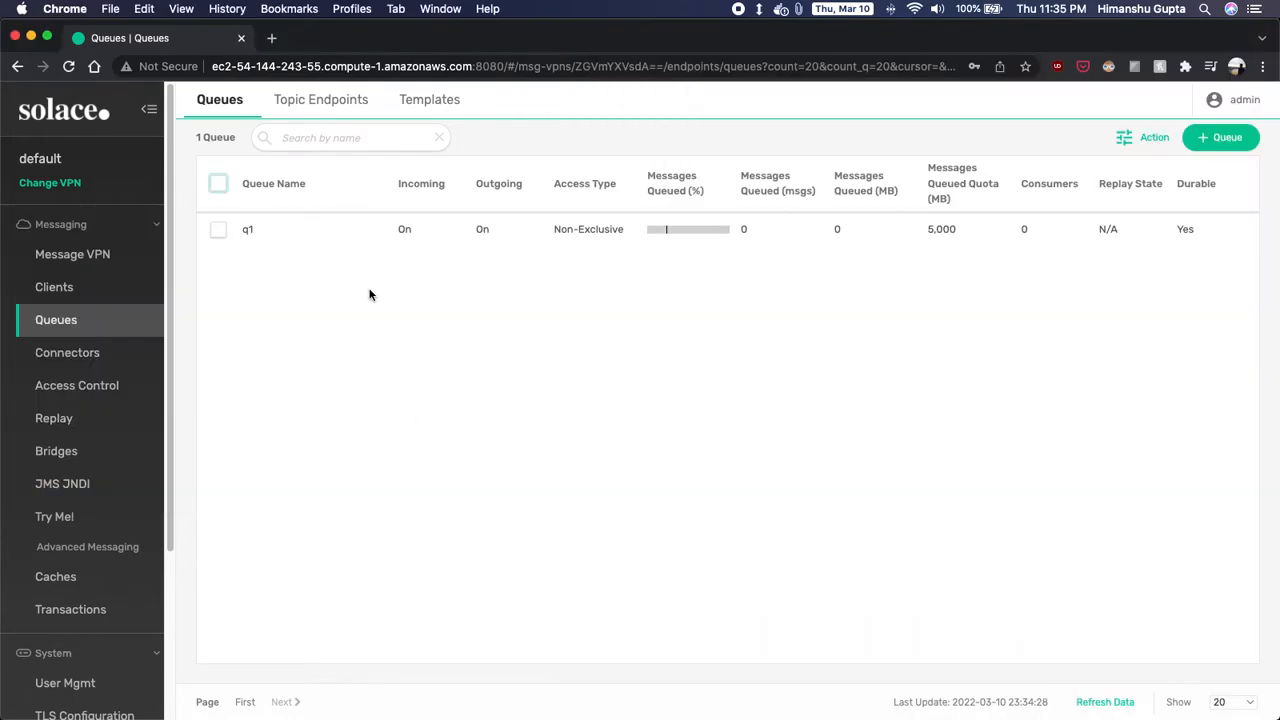
click(285, 229)
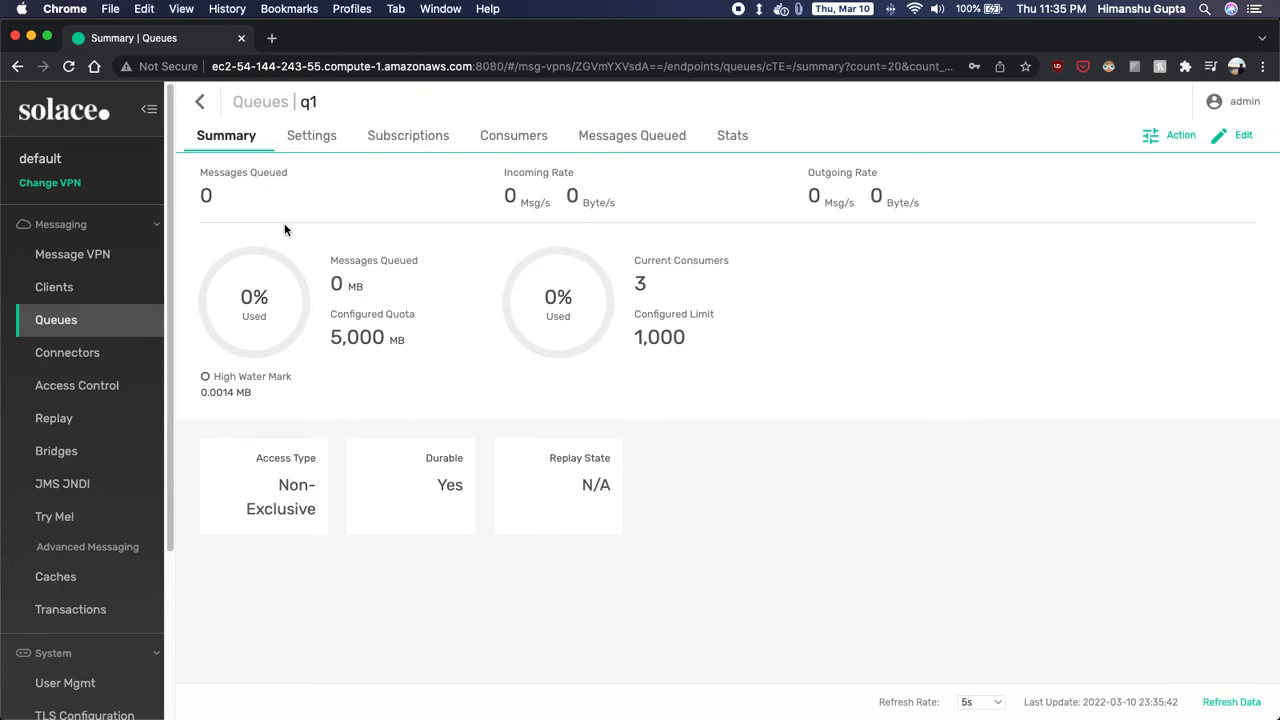
click(518, 145)
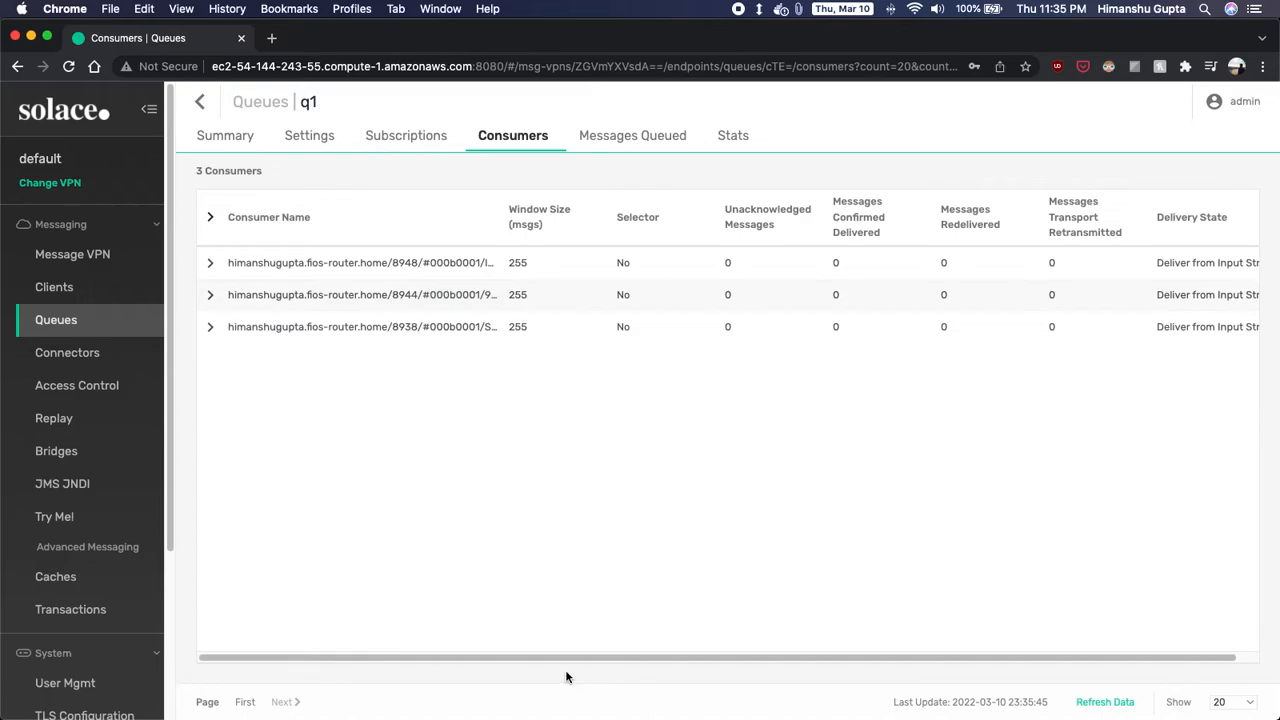
scroll(557, 660, right, 2)
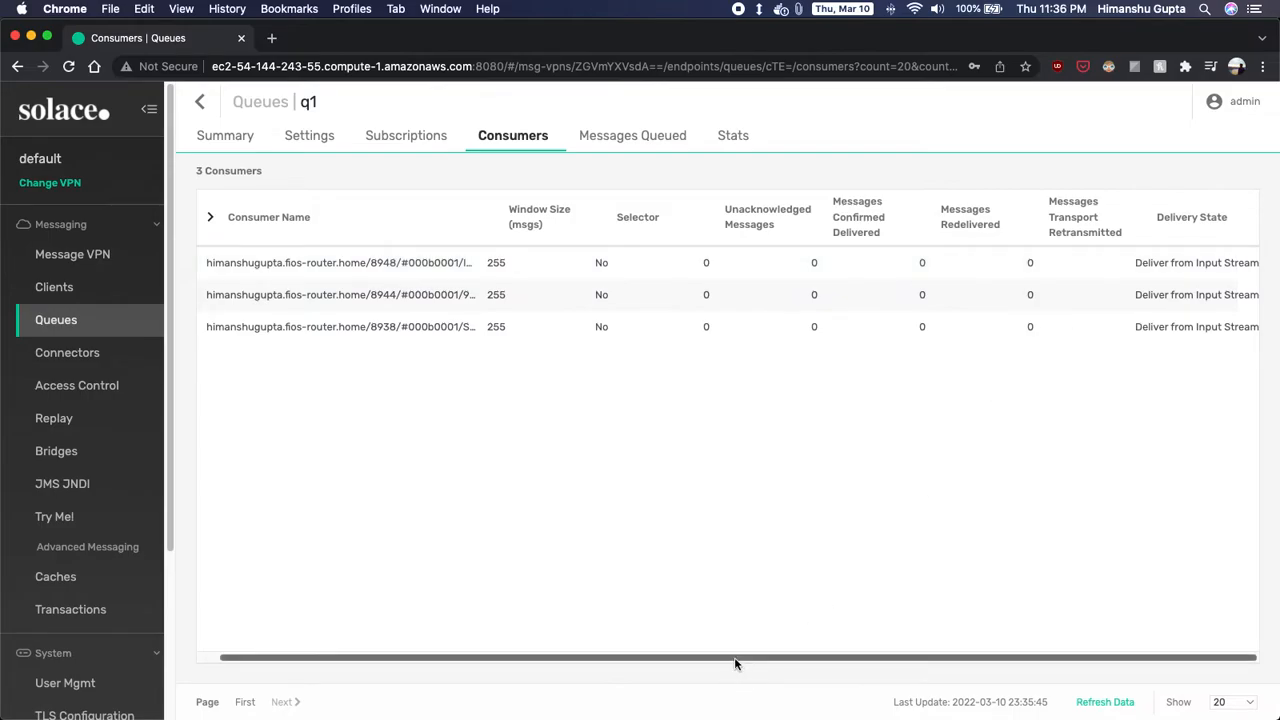
scroll(735, 663, left, 2)
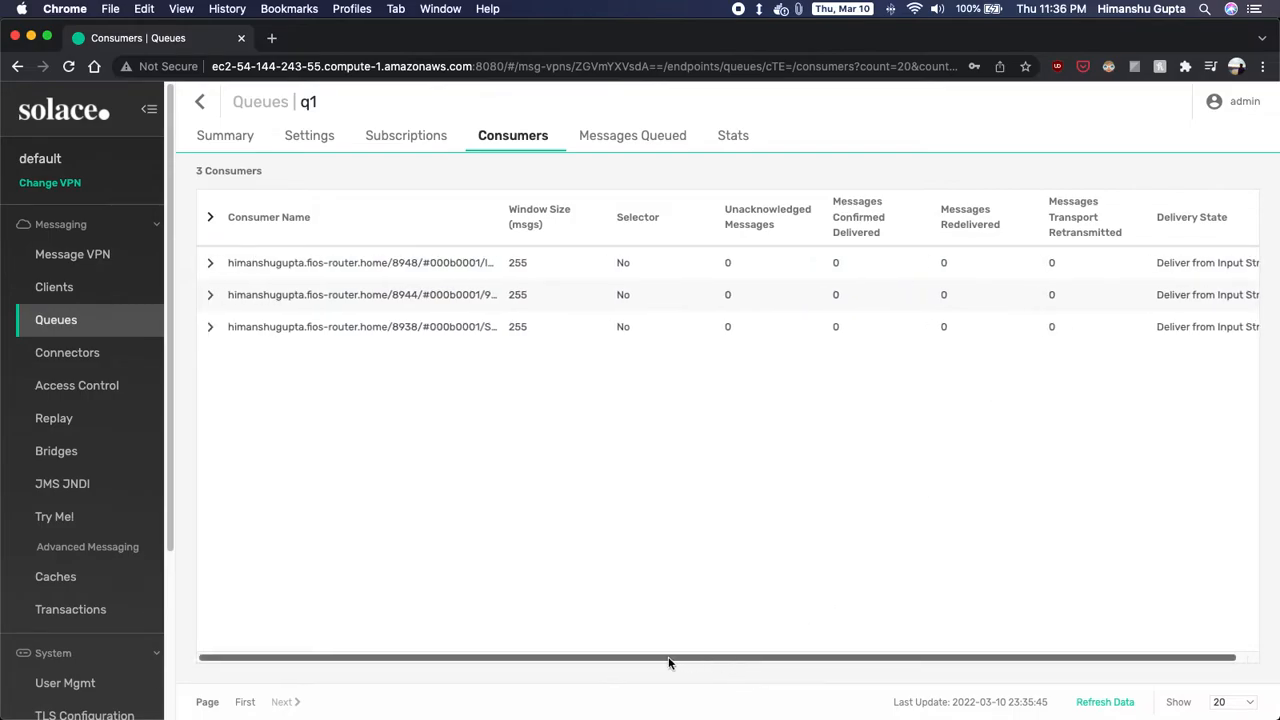
click(198, 105)
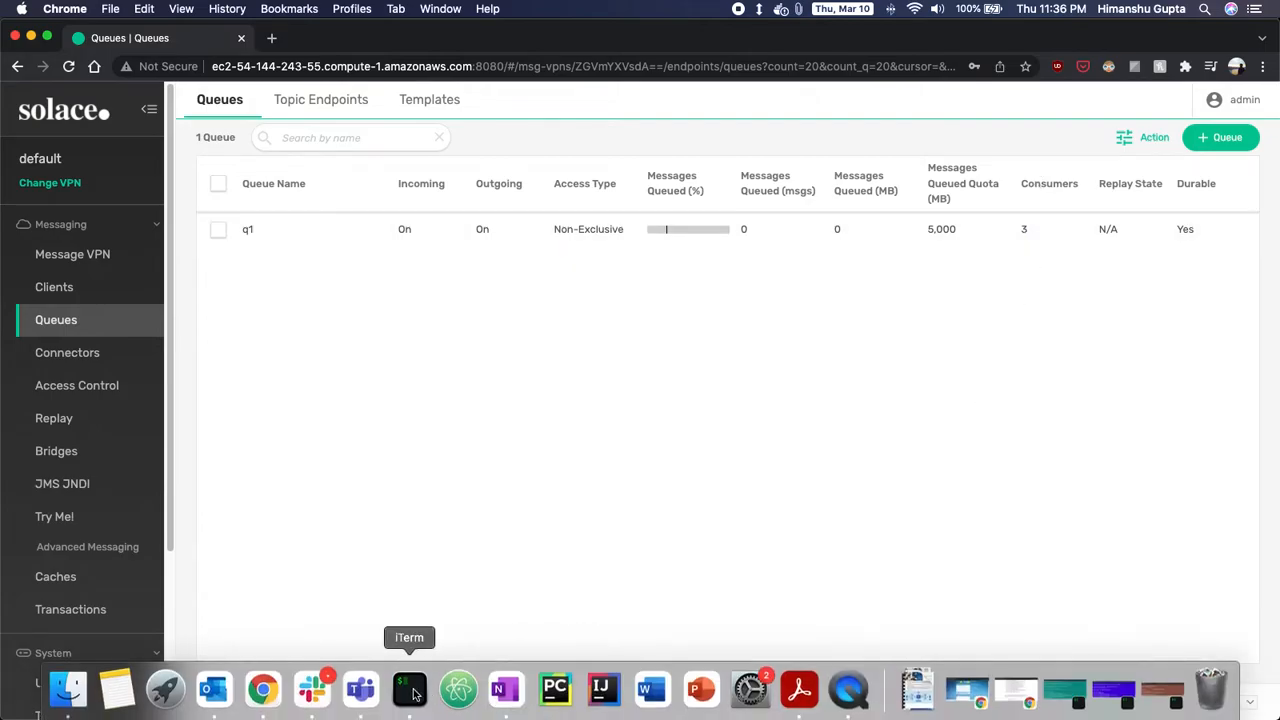
- Rerun the sdkperf publisher to EQ/US/NYSE/AAPL, then stop the top q1 consumer with Ctrl+C
click(415, 694)
click(415, 276)
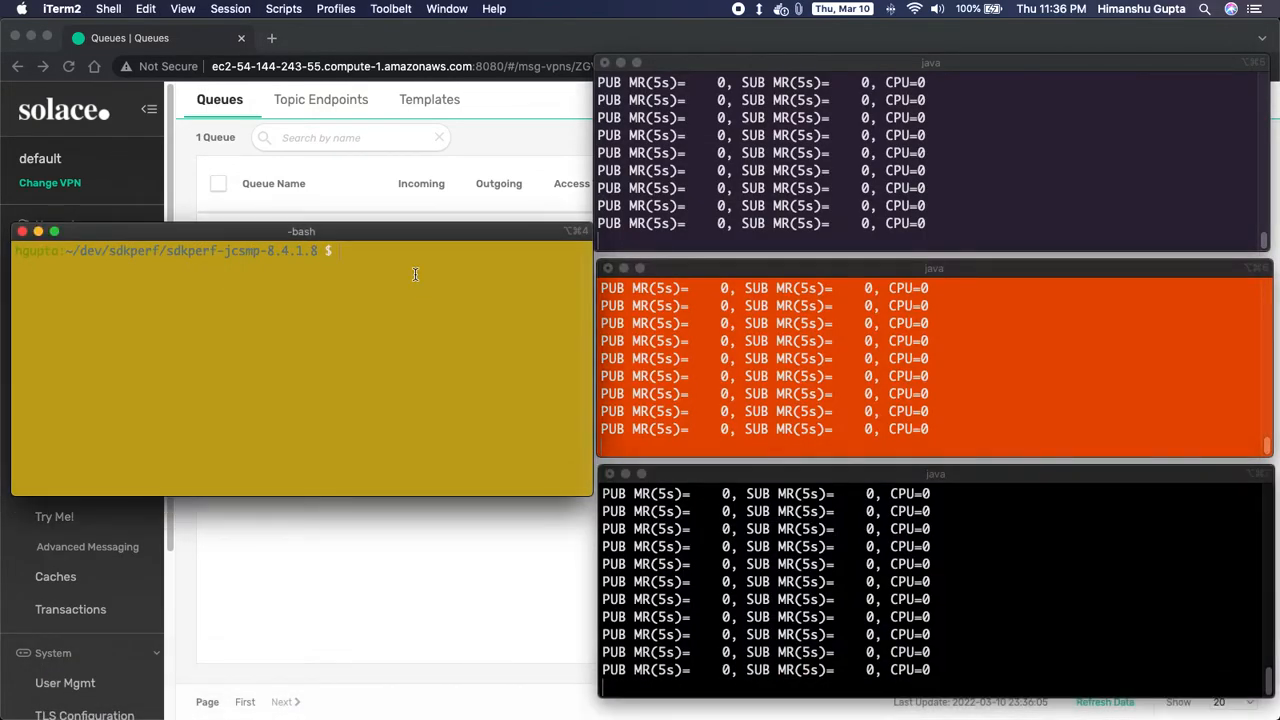
key(Up)
key(Up)
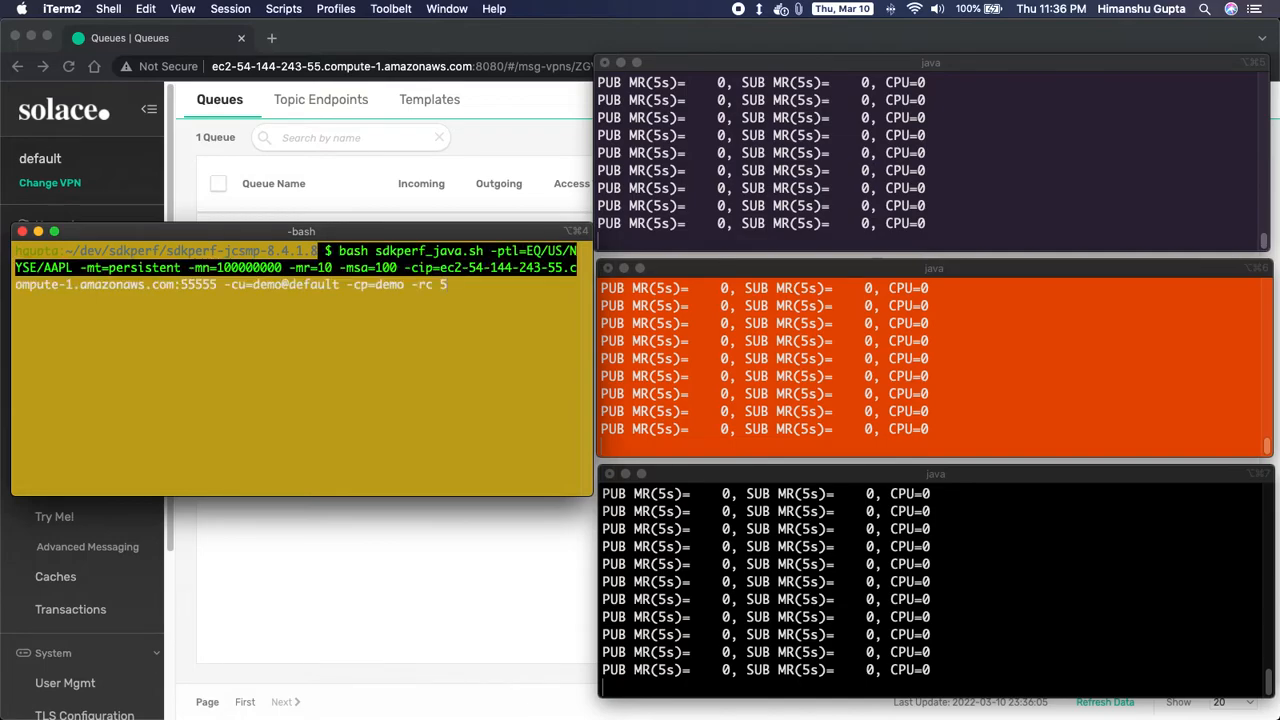
key(Return)
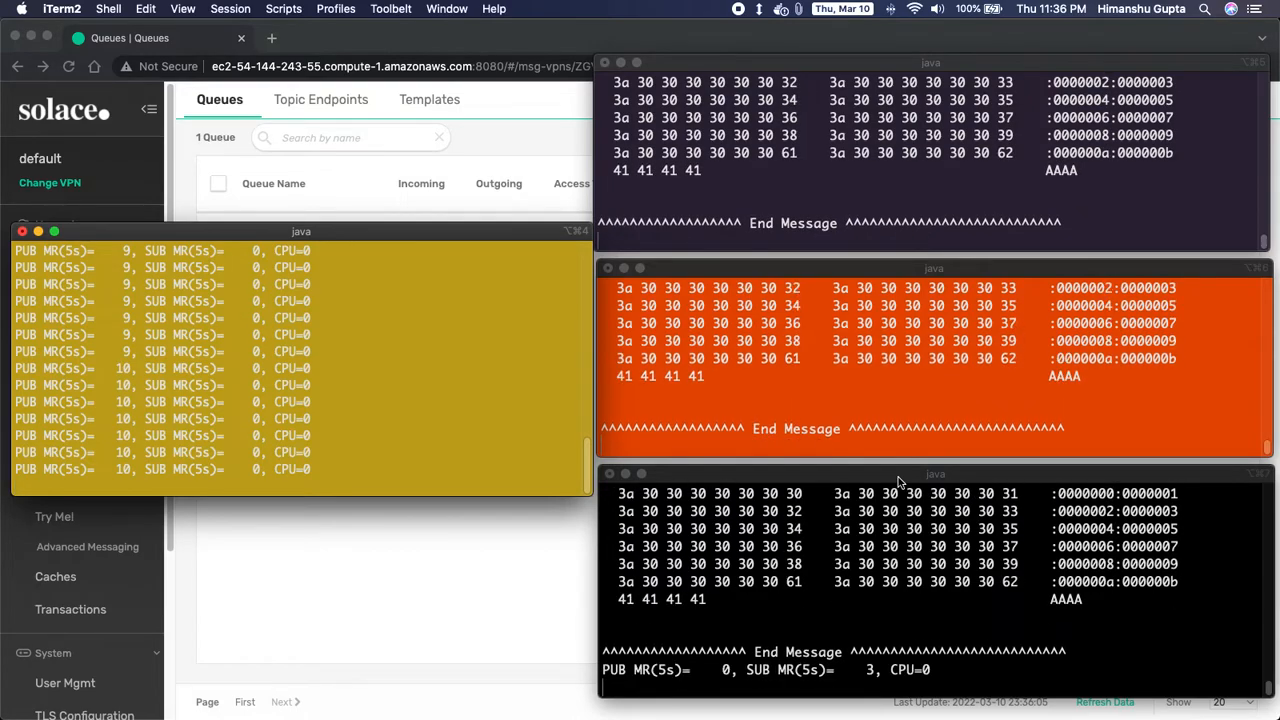
click(883, 222)
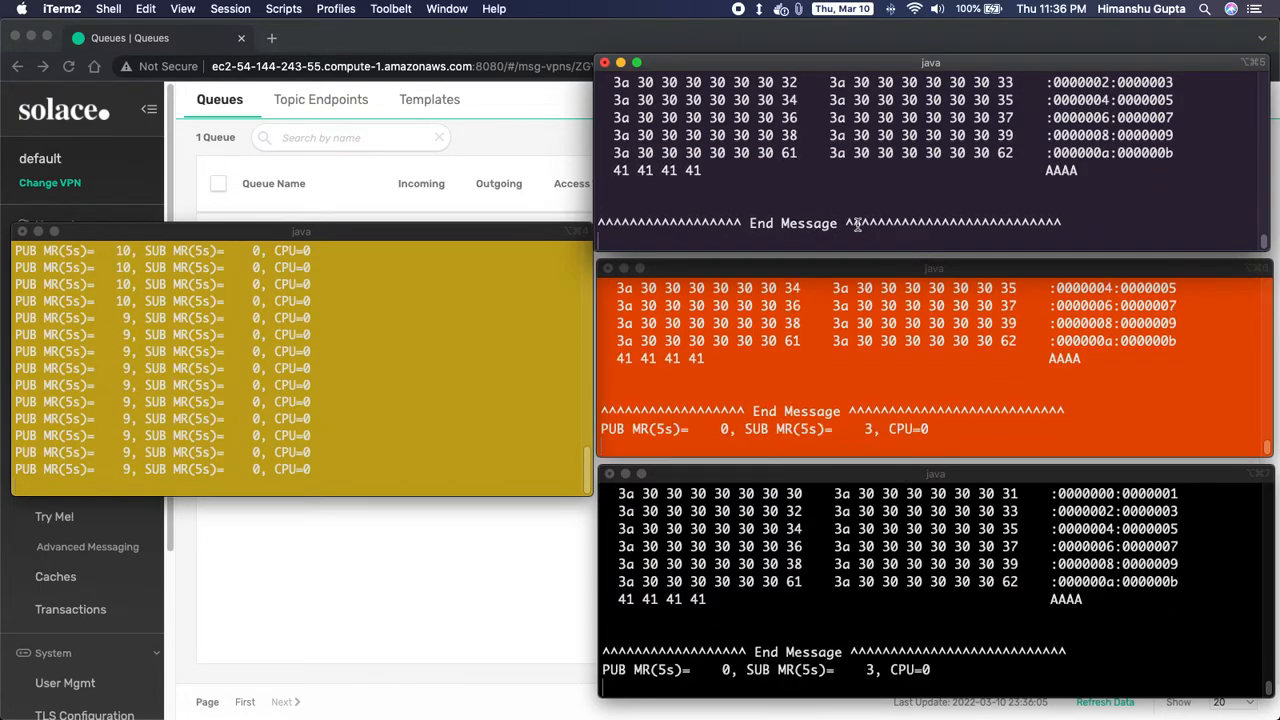
key(ctrl+c)
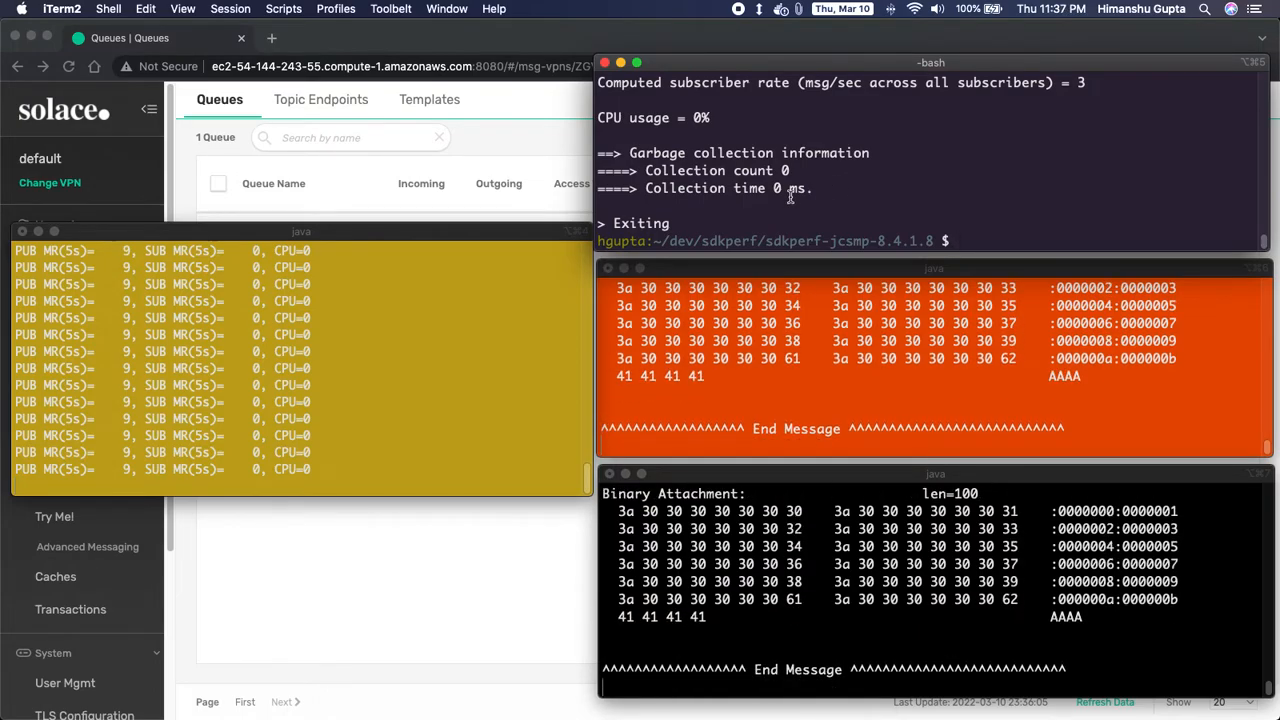
- Rerun the sdkperf_java.sh -sql=q1 consumer command in the top terminal
key(Up)
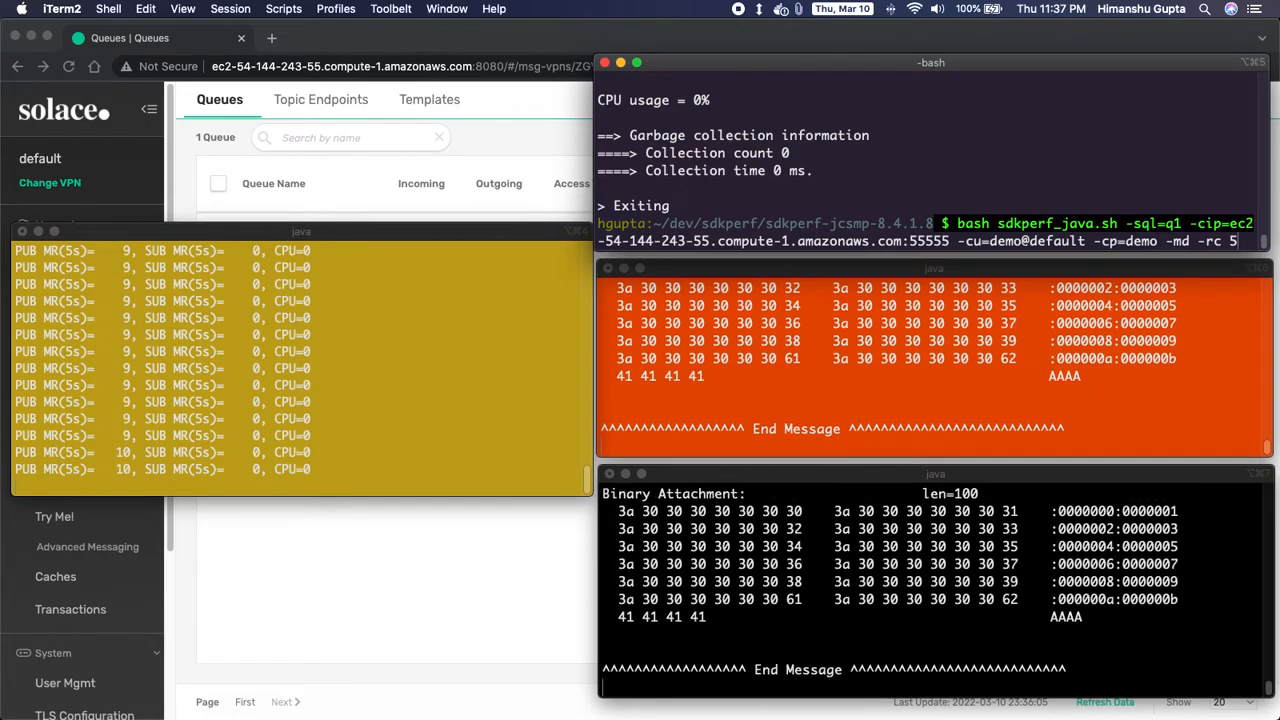
key(Return)
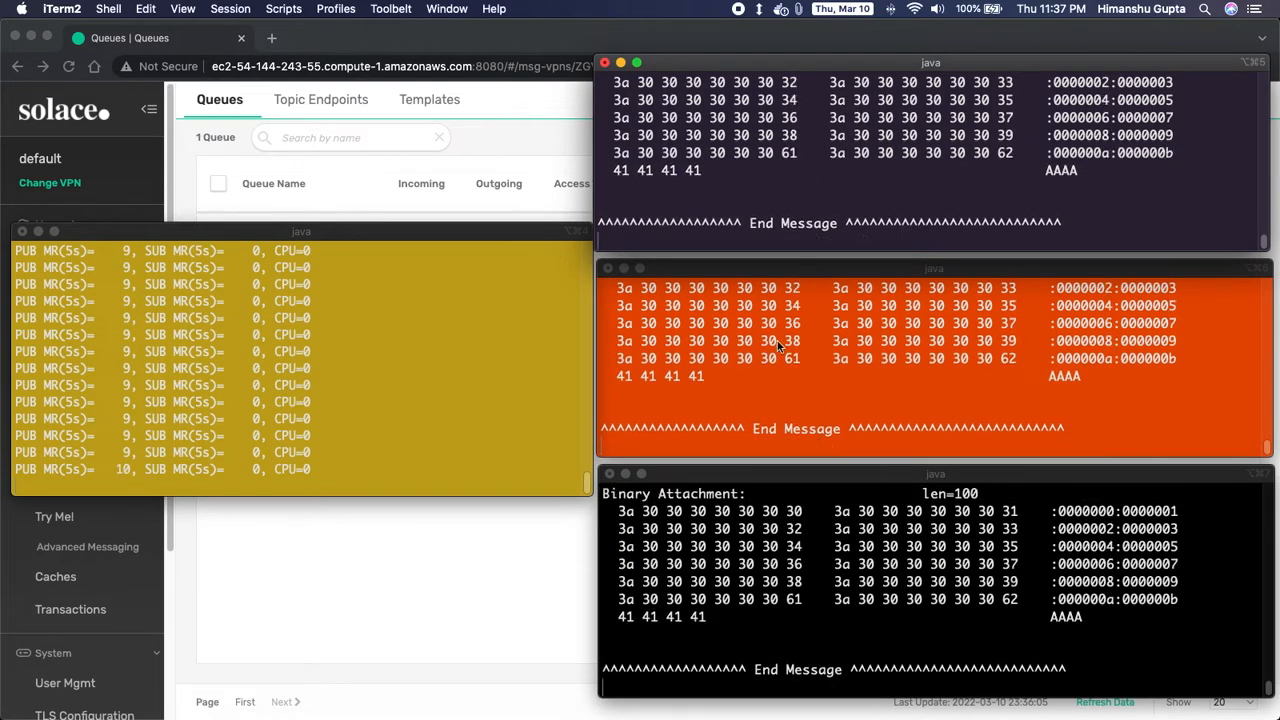
- Open a new iTerm2 window with the Default profile and resize it beside the others
drag(504, 229, 504, 161)
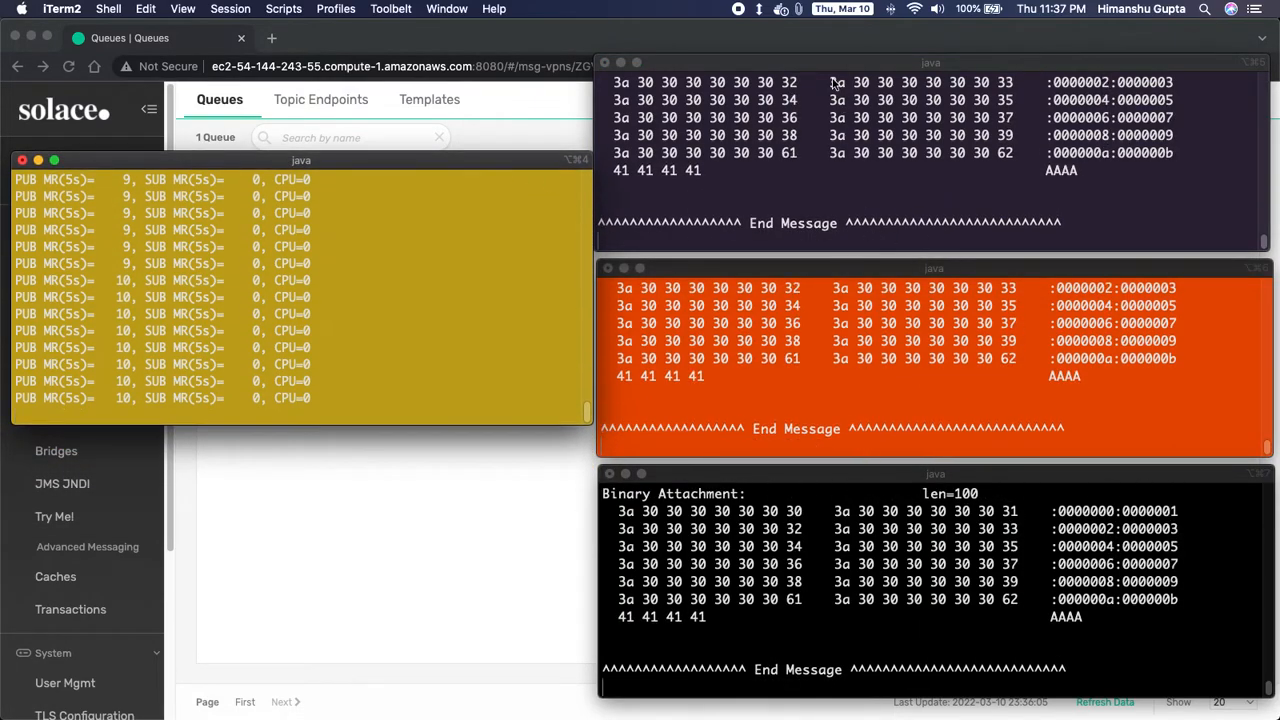
right_click(806, 100)
mouse_move(869, 115)
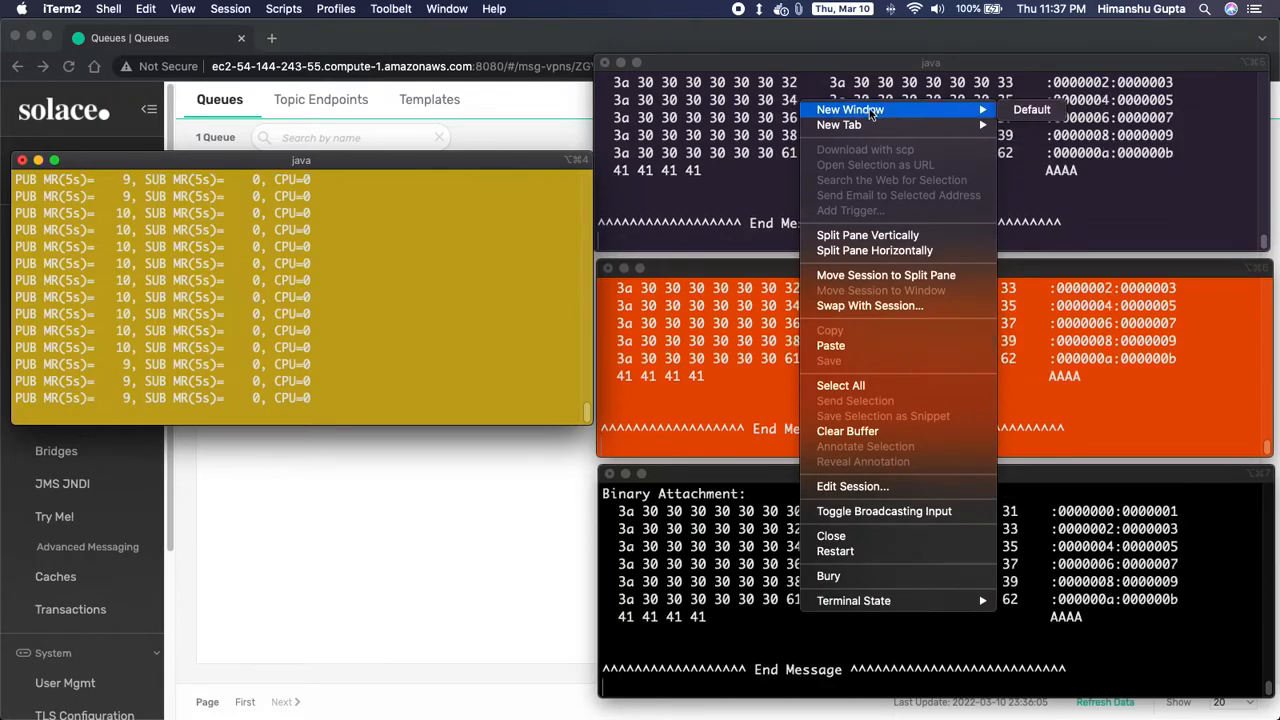
click(1031, 110)
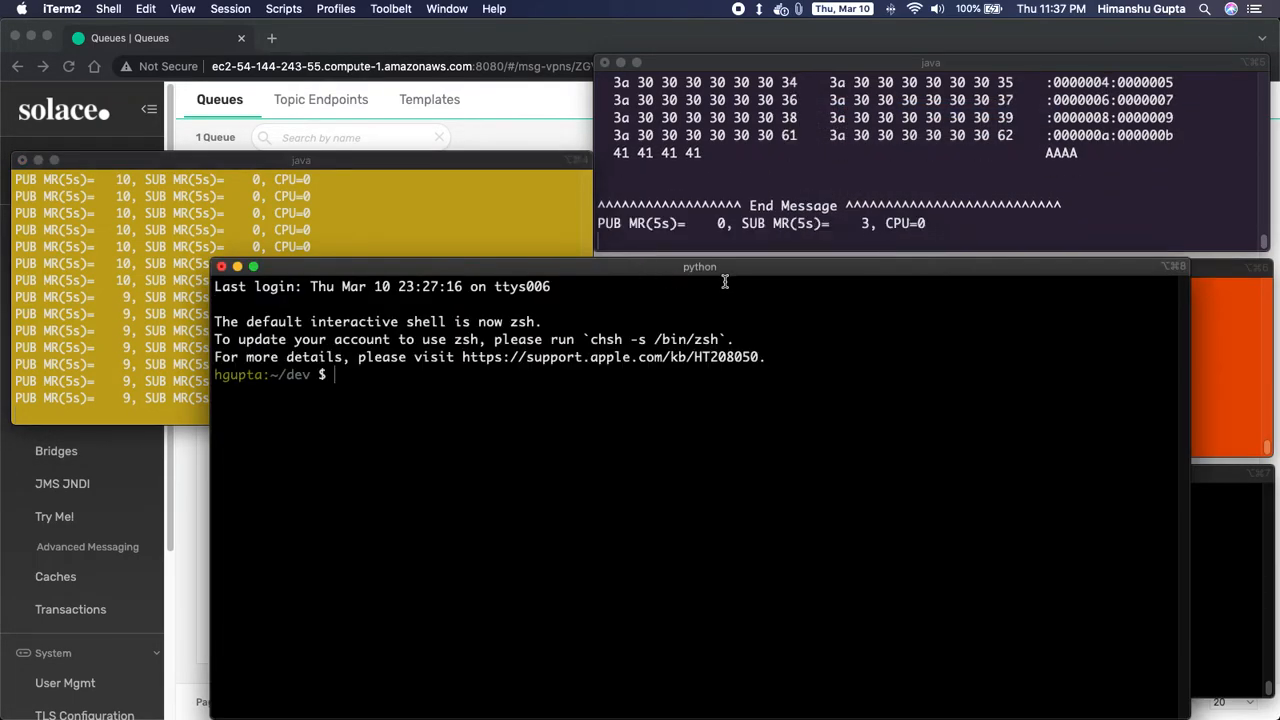
drag(1184, 302, 662, 302)
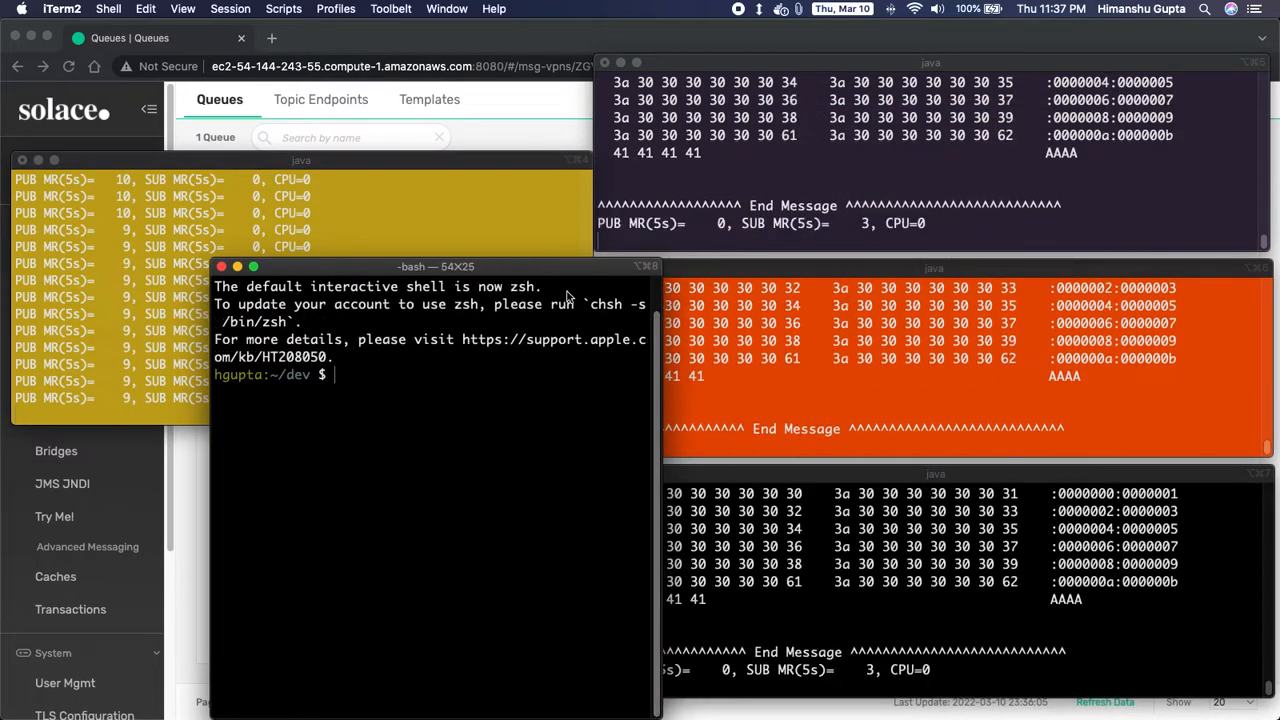
drag(518, 262, 295, 447)
drag(466, 505, 566, 510)
- In the new window, cd into sdkperf/sdkperf-jcsmp-8.4.1.8 and start a fourth q1 consumer
text(cd sdkperf/sd)
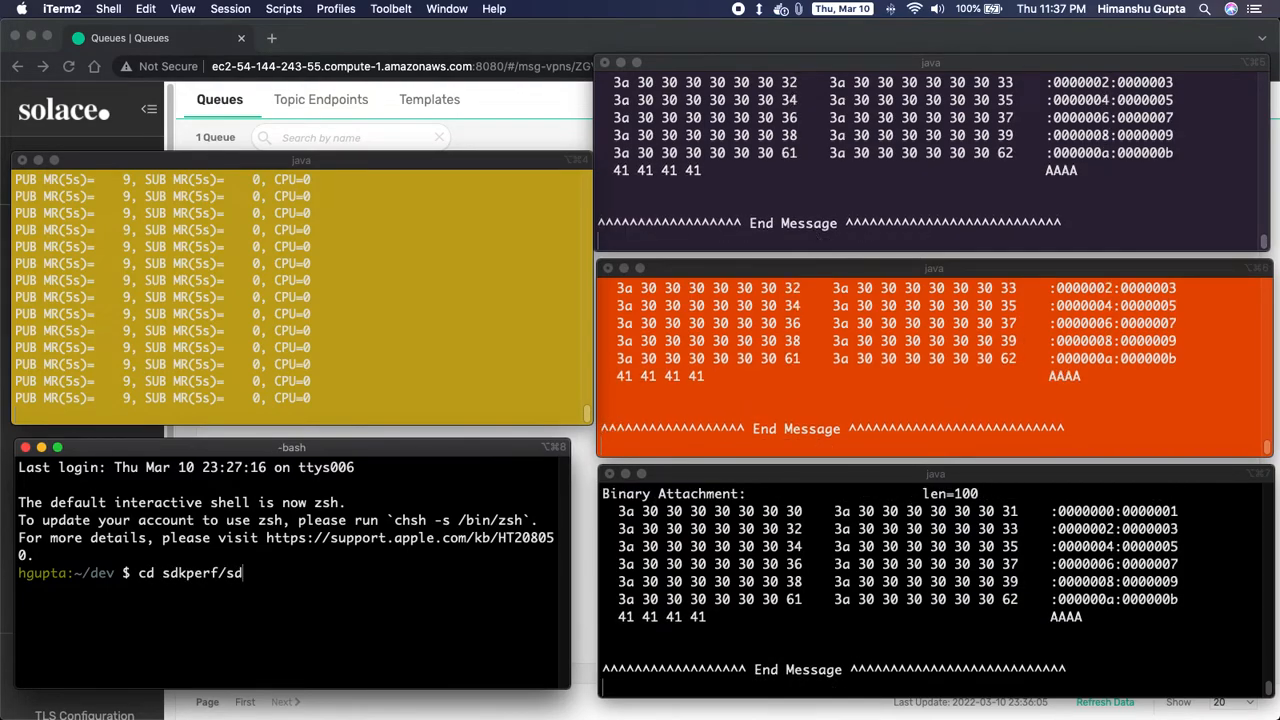
text(kperf-jcs)
key(Tab)
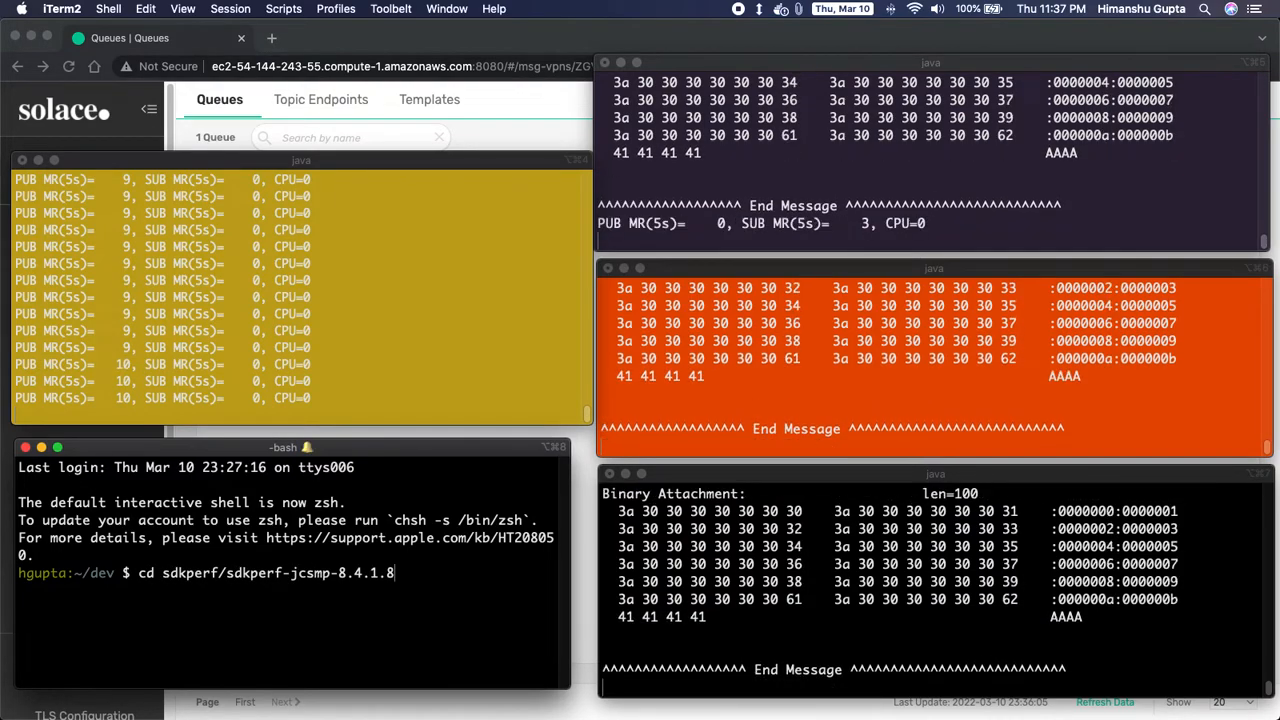
key(Return)
key(super+Tab)
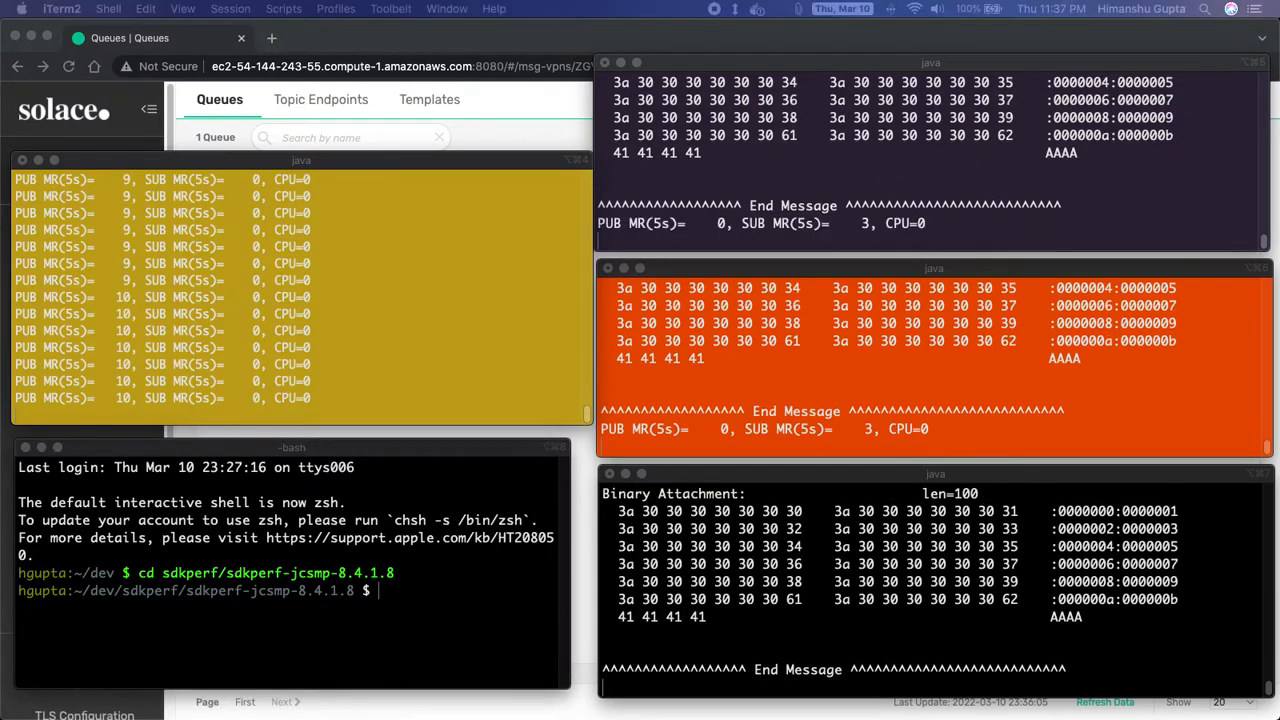
click(429, 632)
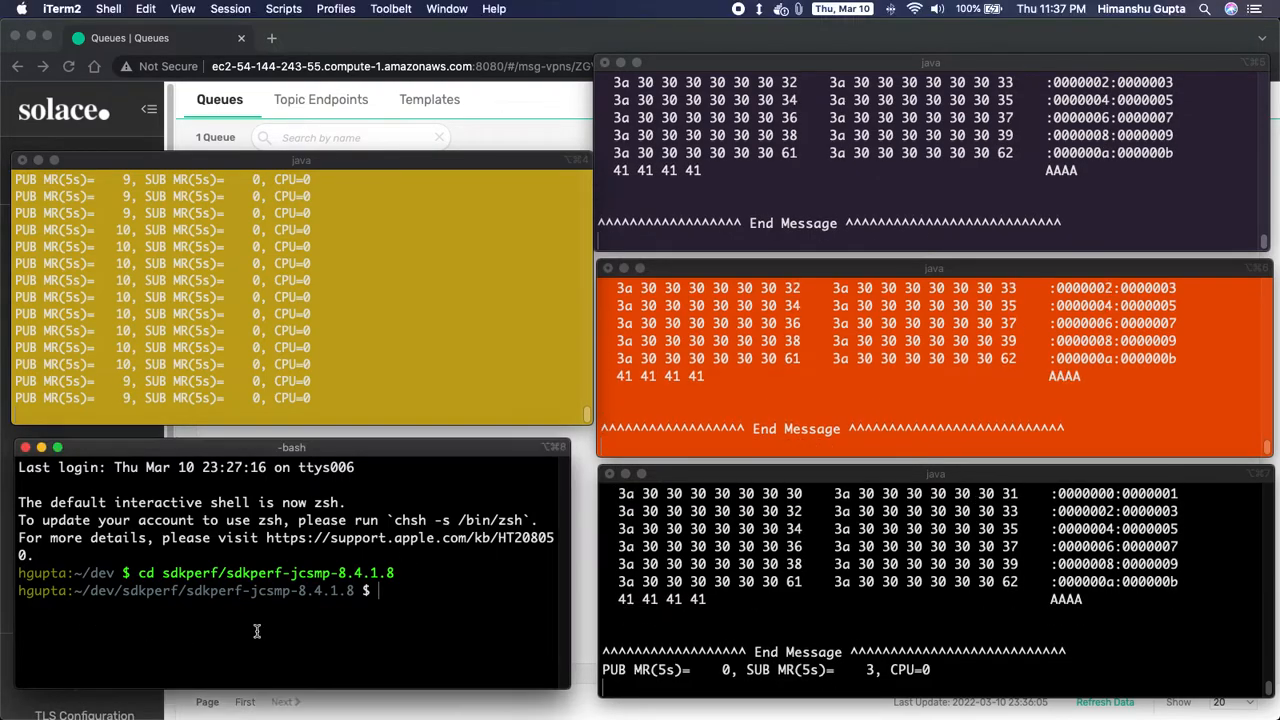
key(super+v)
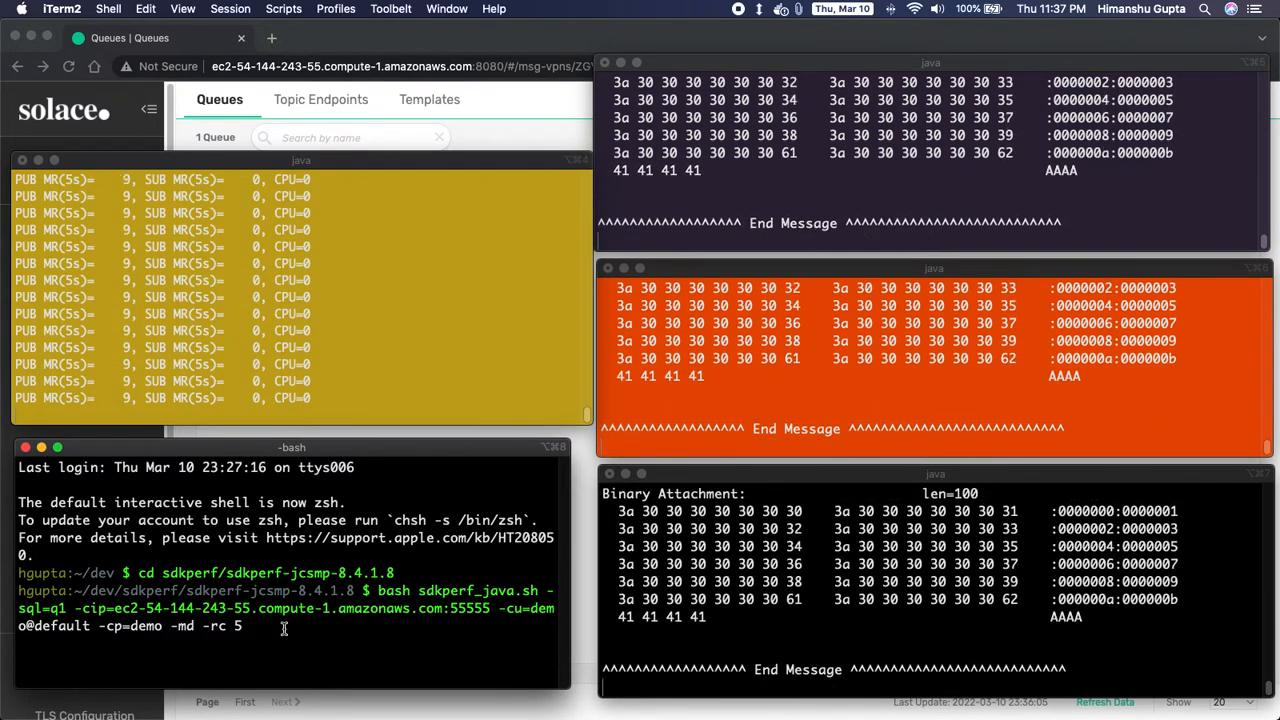
key(Return)
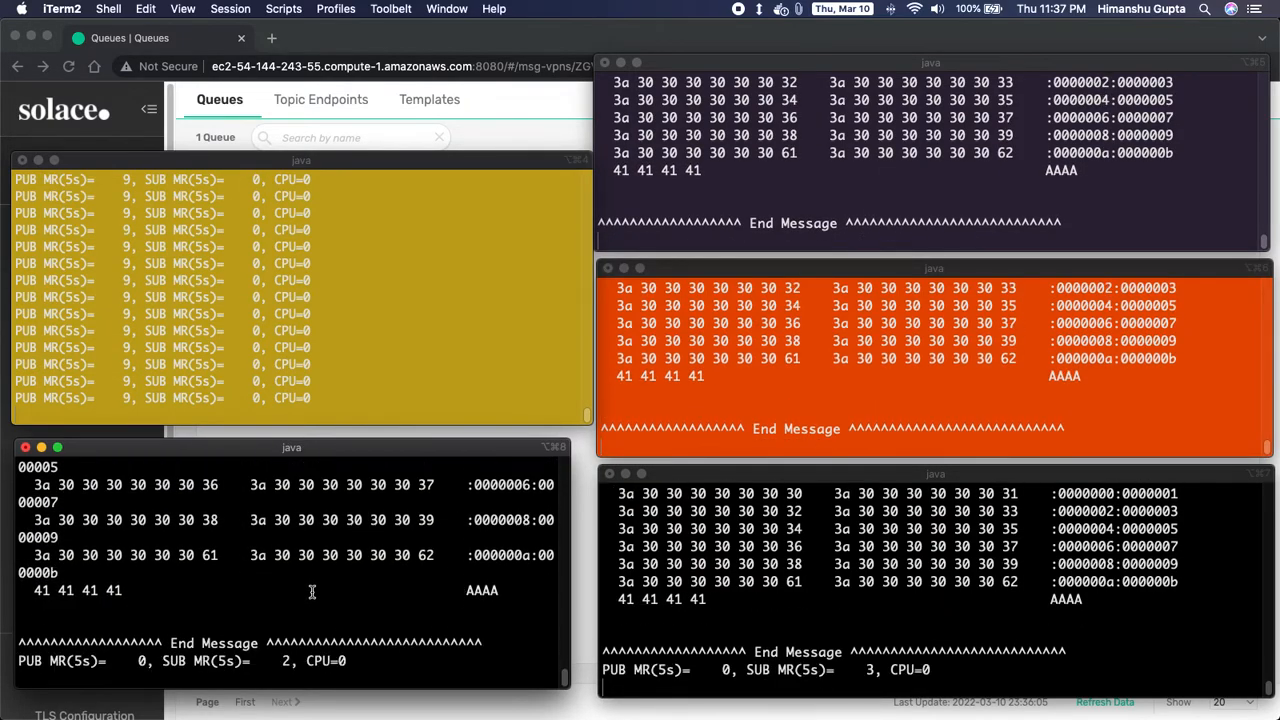
- Check q1's Consumers tab for the four consumers and their delivered counts, then go back to Queues
mouse_move(360, 717)
click(263, 698)
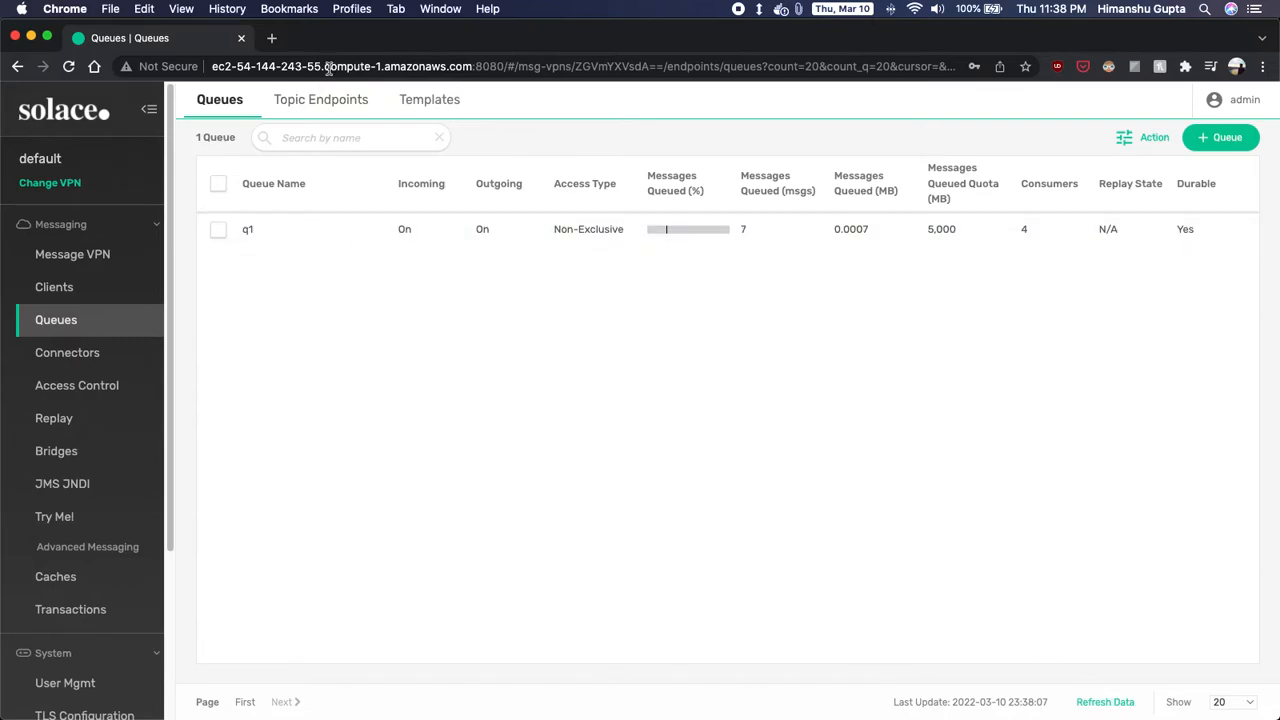
click(325, 227)
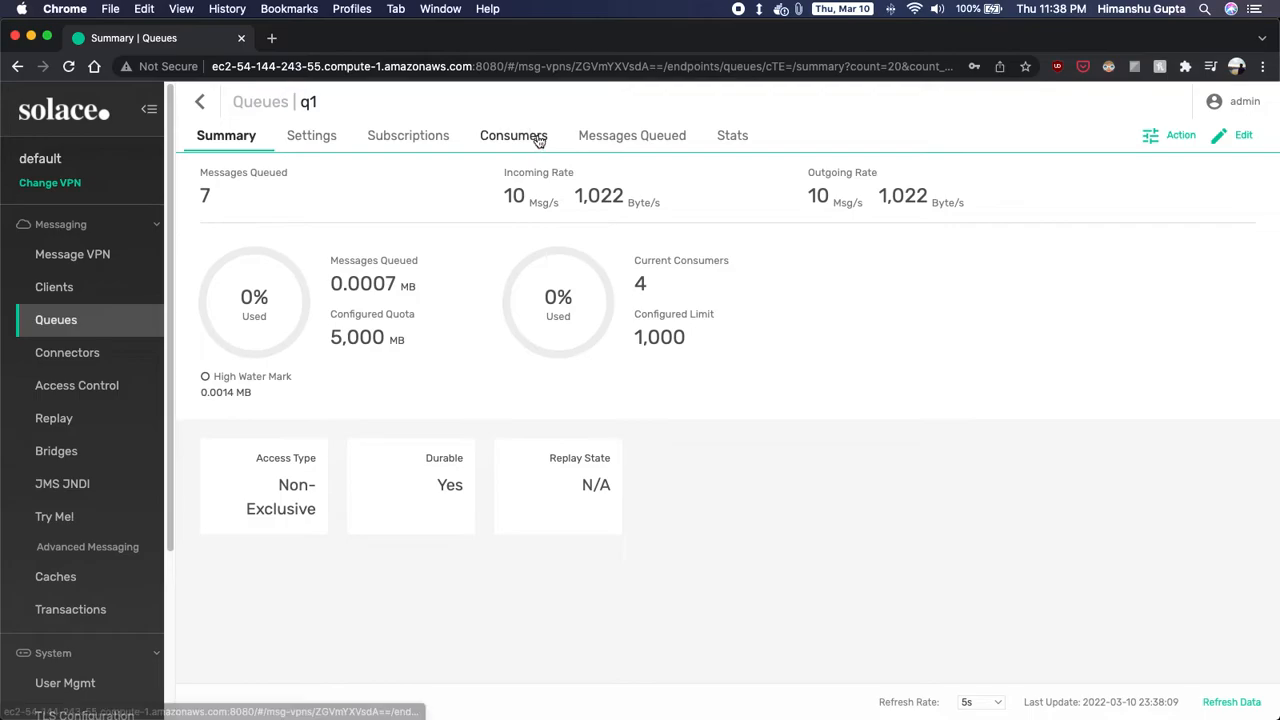
click(538, 138)
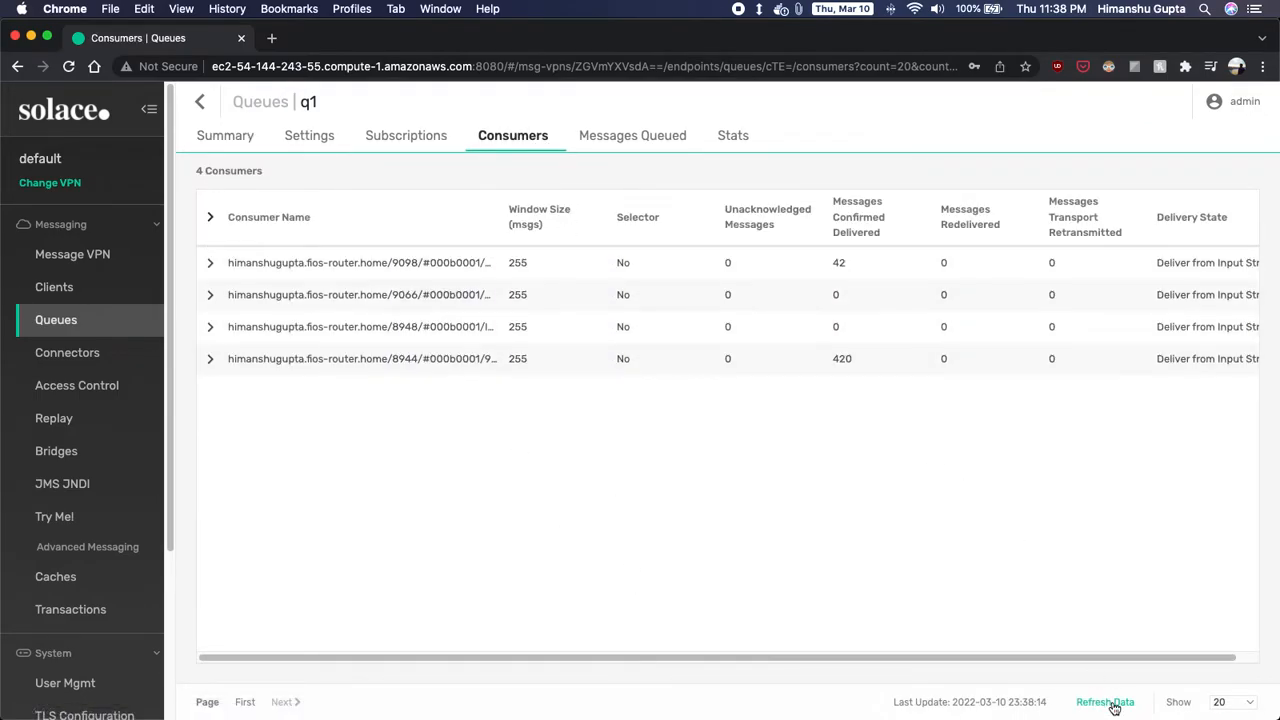
click(201, 113)
- Bring the iTerm2 windows with the publisher and four q1 consumers back to the front
mouse_move(750, 700)
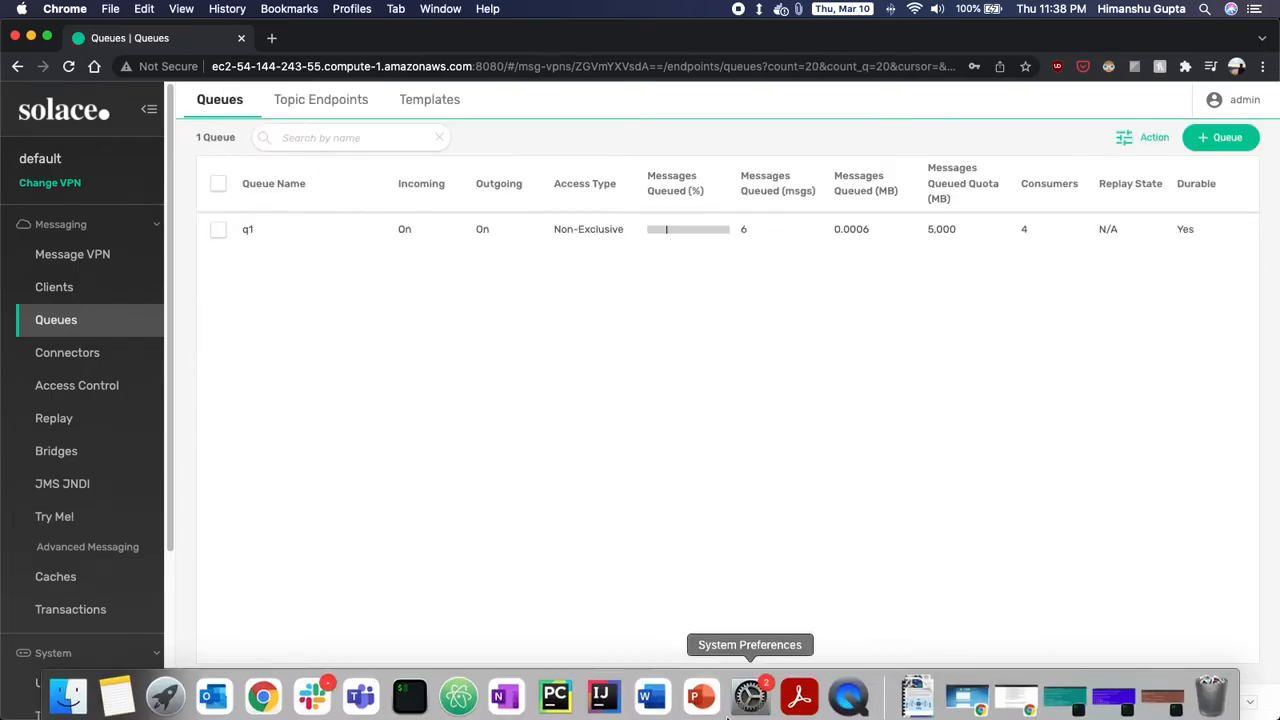
click(405, 688)
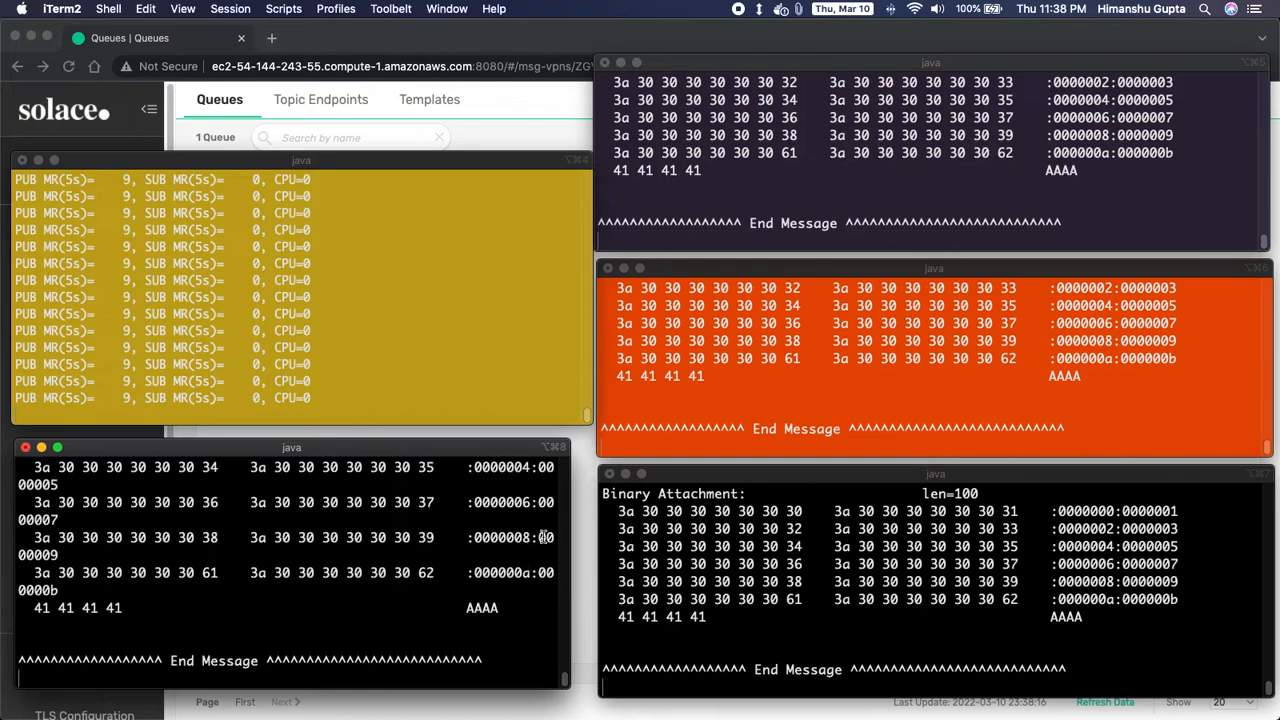